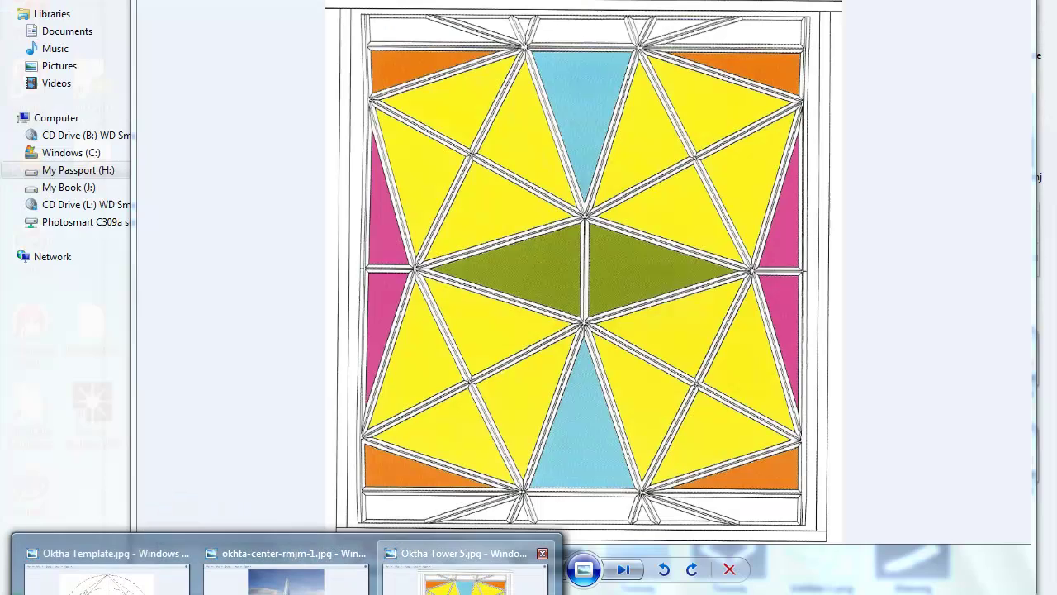
Review the triangulated panel reference image, then return to the Revit curtain panel family.
click(472, 570)
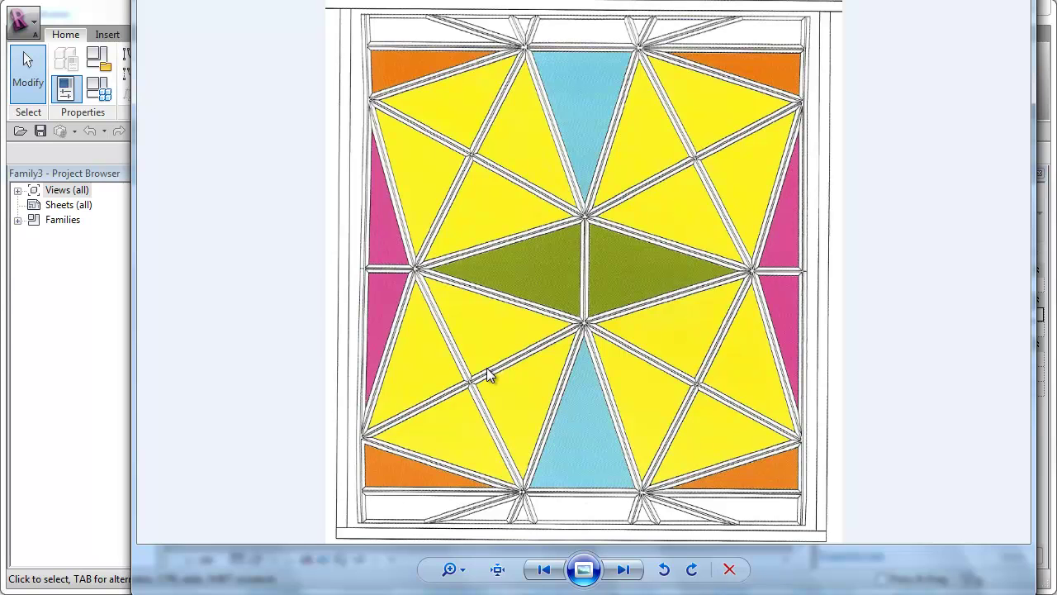
click(81, 16)
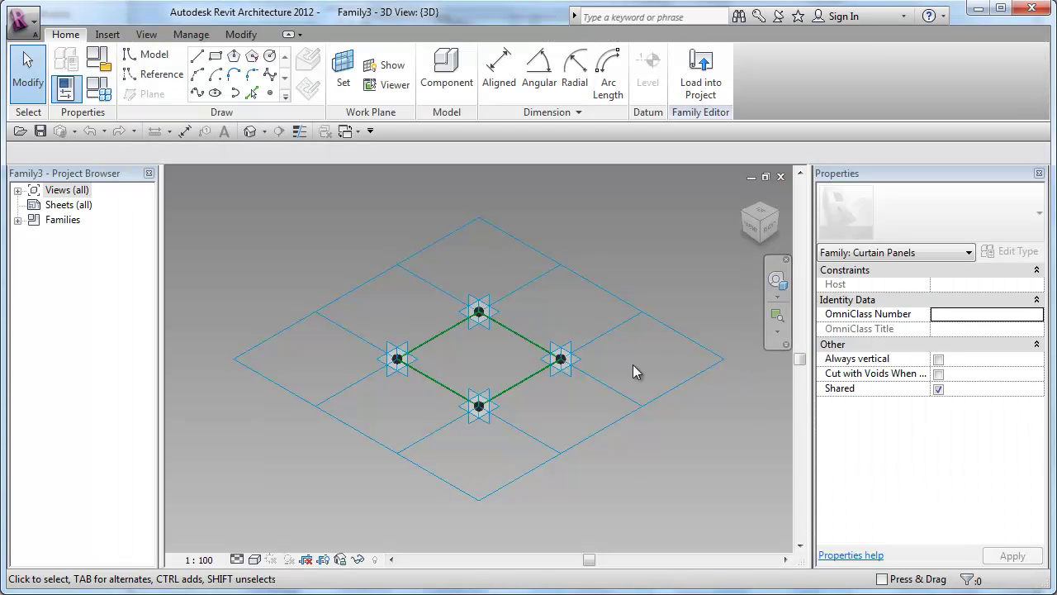
Place a hosted reference point on each of the outline's four edges and select all four.
shift+middle_drag(626, 364, 630, 377)
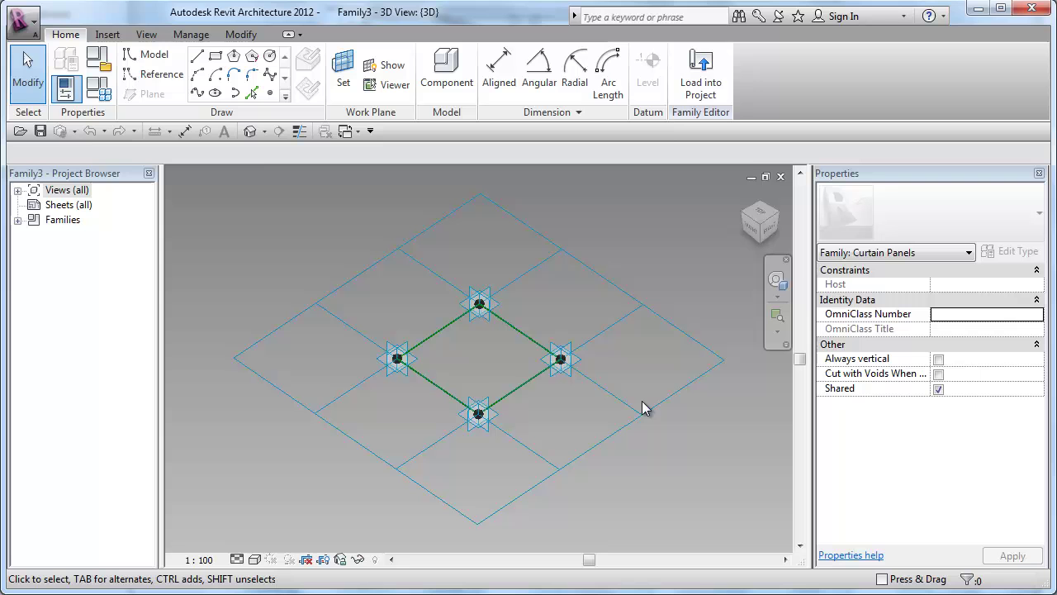
click(270, 92)
click(459, 318)
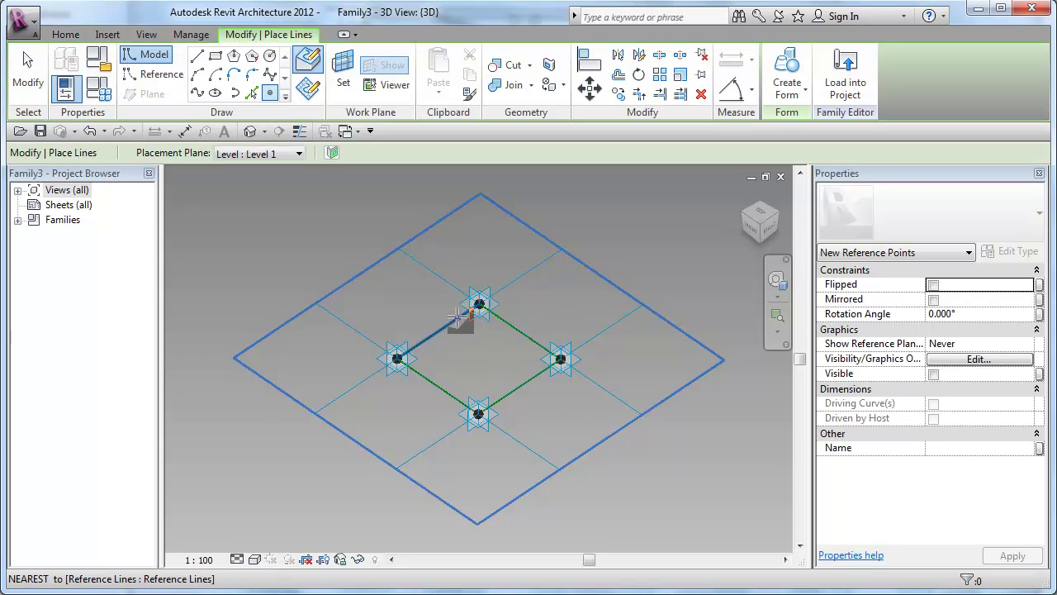
click(538, 344)
click(497, 402)
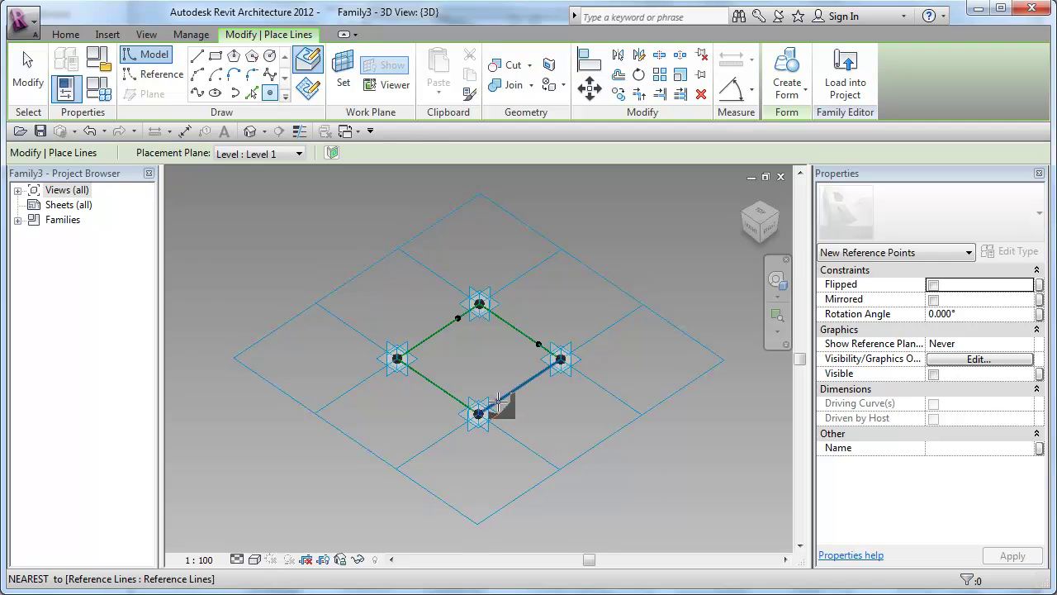
click(419, 374)
key(Escape)
key(Escape)
drag(400, 304, 546, 411)
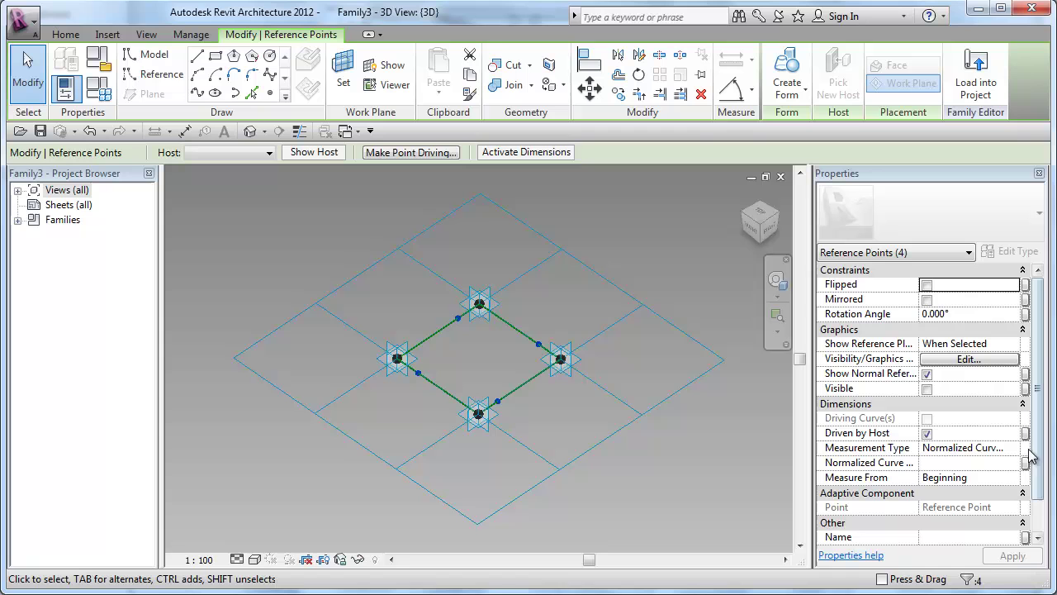
Associate the points' Normalized Curve Parameter with a new instance parameter 'T value' under Dimensions.
click(1024, 464)
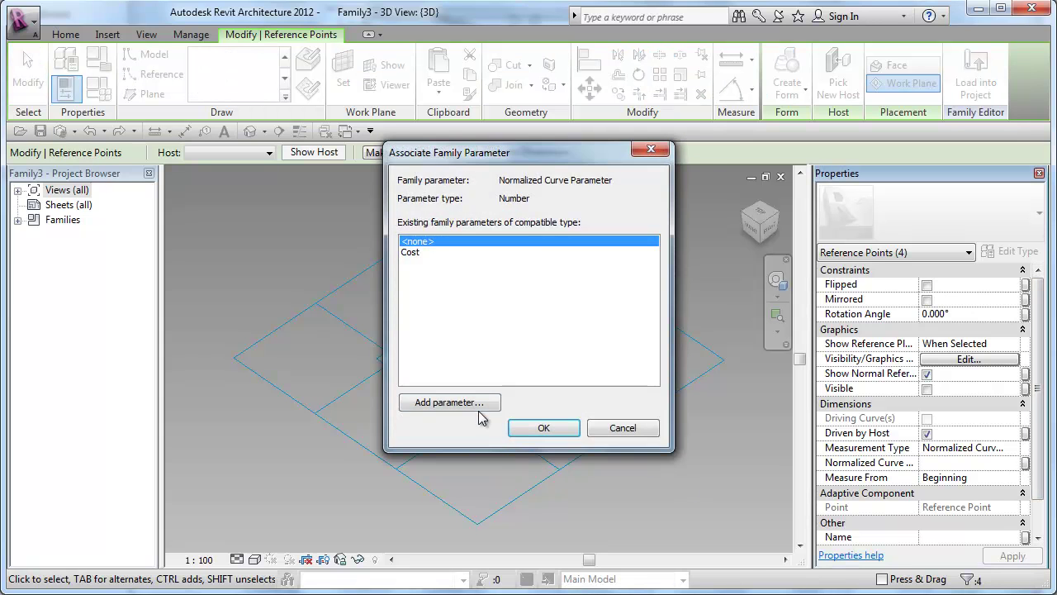
click(478, 406)
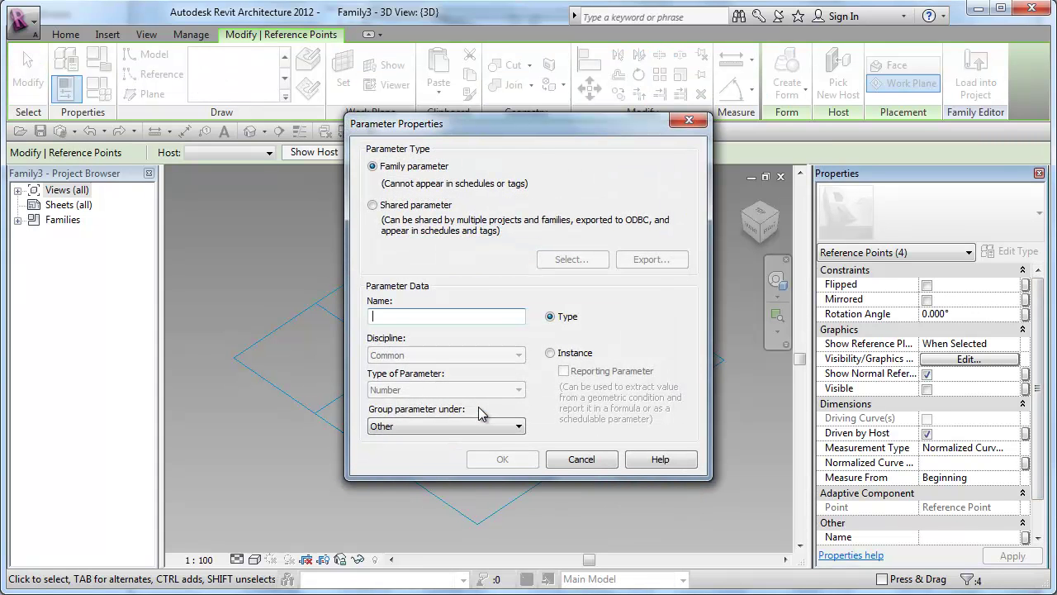
text(T val)
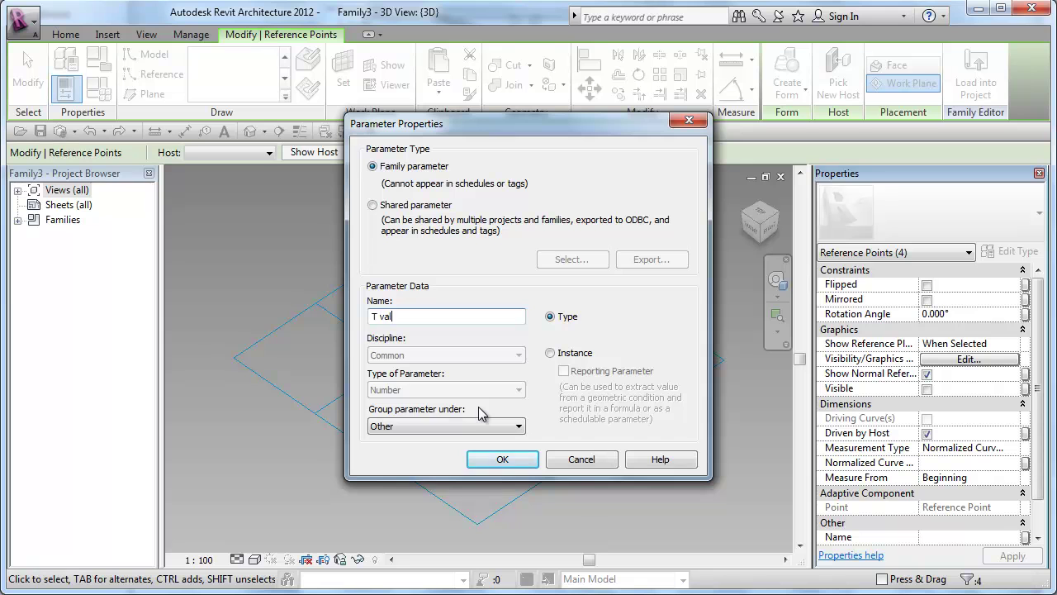
text(ue)
click(551, 353)
click(518, 426)
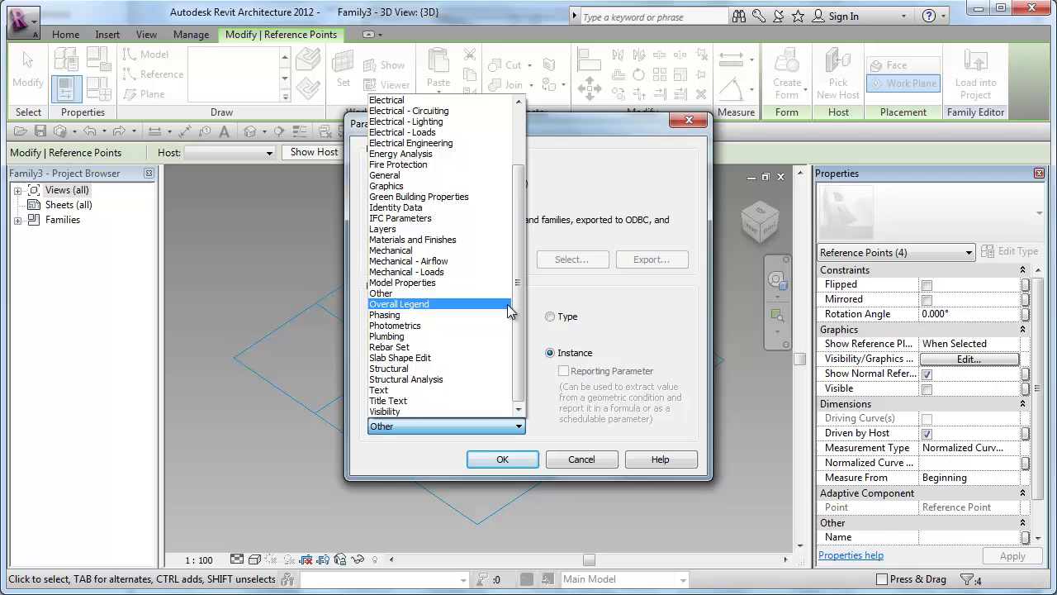
scroll(458, 153, up, 3)
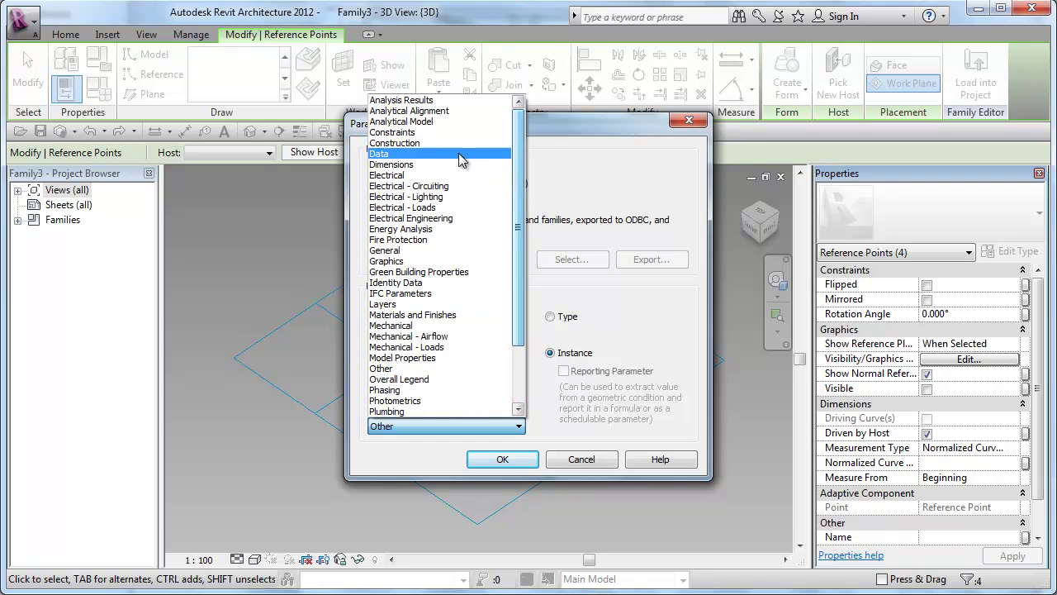
click(413, 171)
click(503, 458)
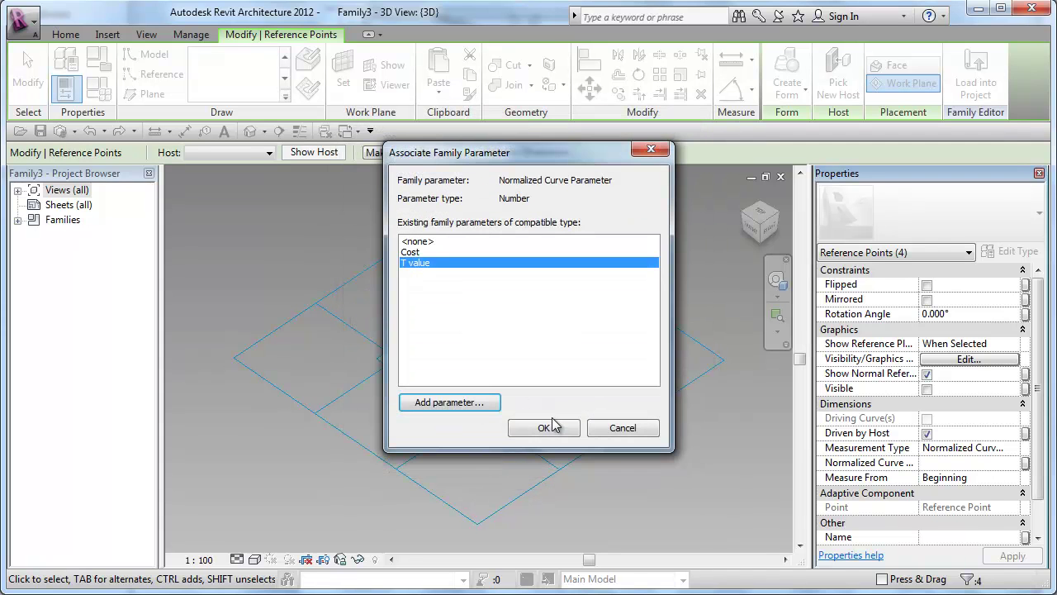
click(543, 428)
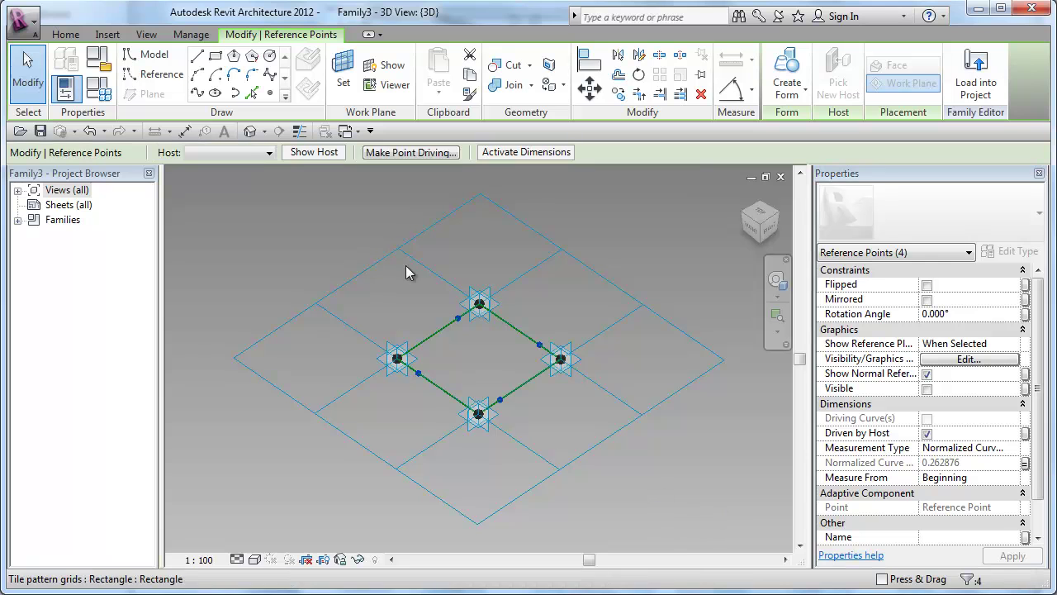
Draw a closed loop of 3D-snapped reference lines through the four hosted points.
click(149, 74)
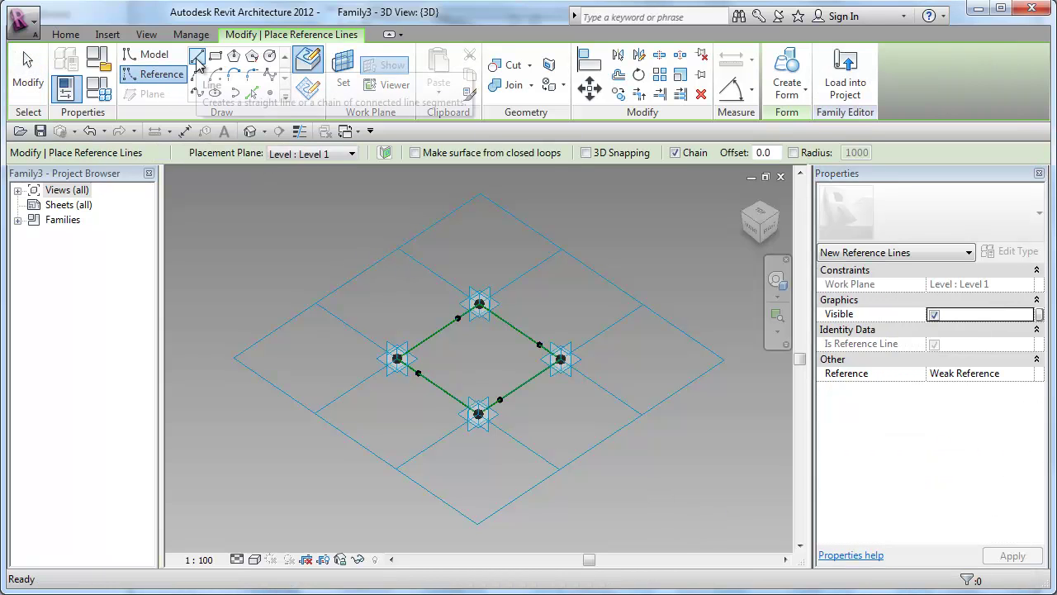
click(196, 57)
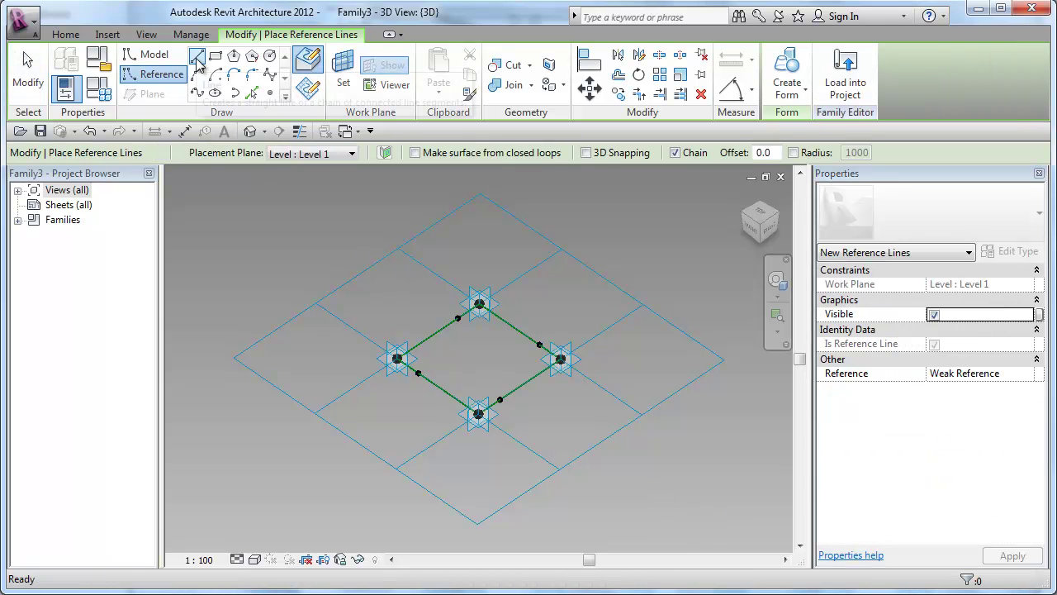
click(586, 152)
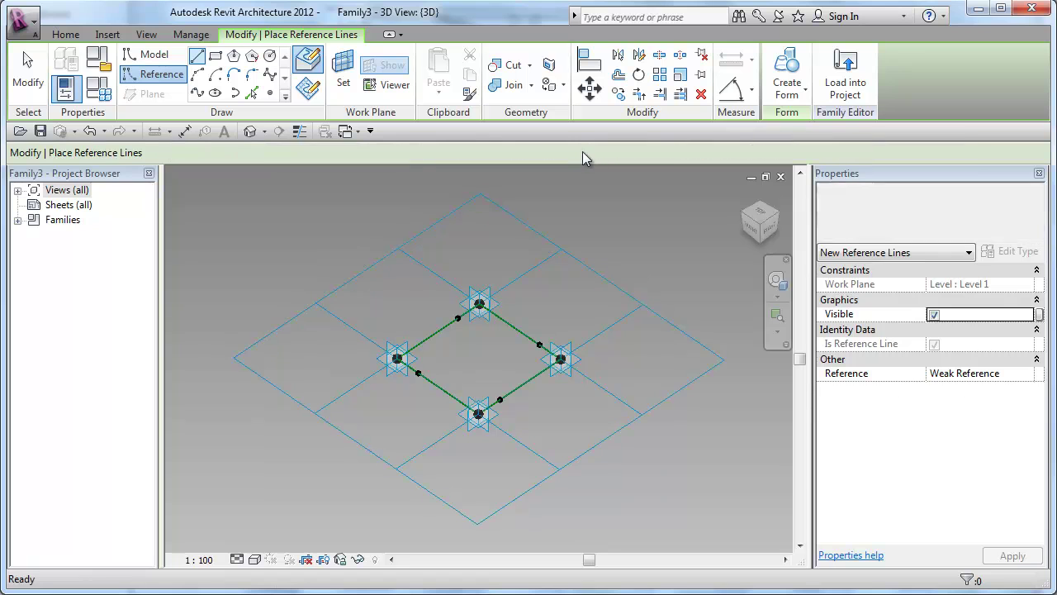
click(419, 373)
click(458, 318)
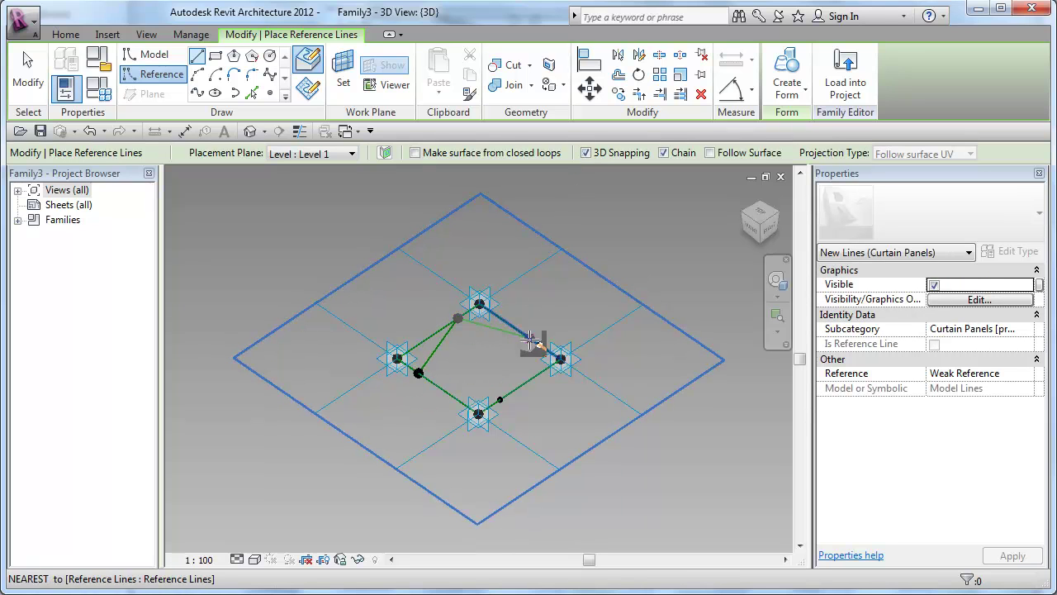
click(539, 344)
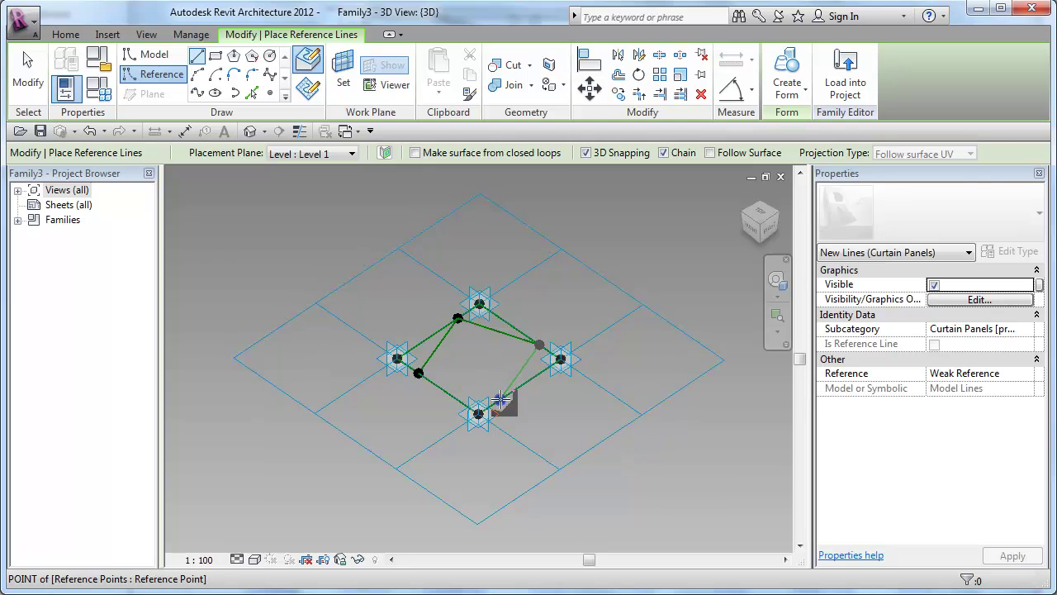
click(500, 400)
click(418, 373)
key(Escape)
key(Escape)
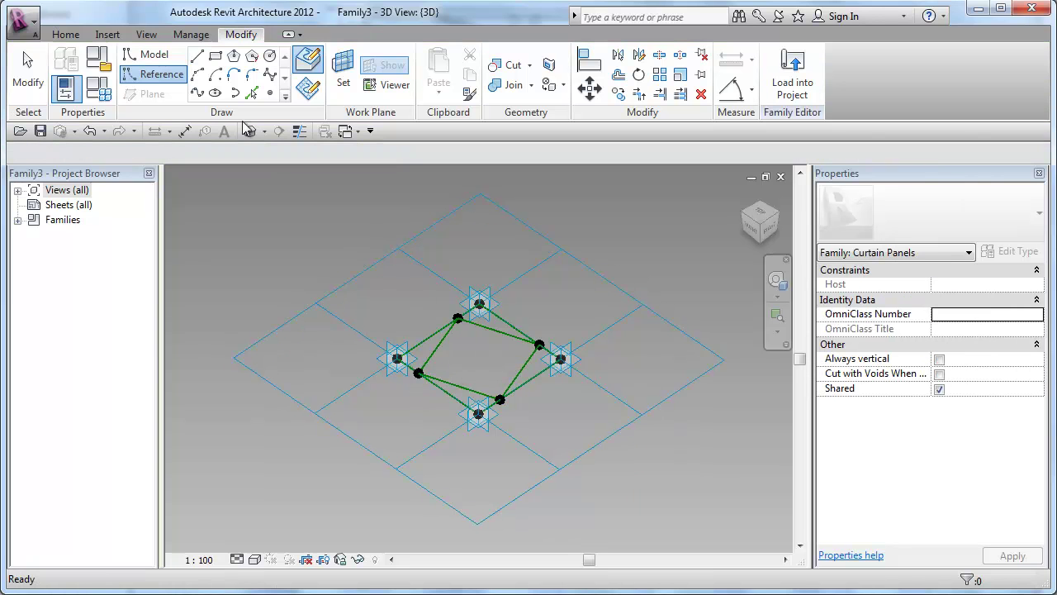
Place reference points at the midpoints of the four loop lines.
click(269, 93)
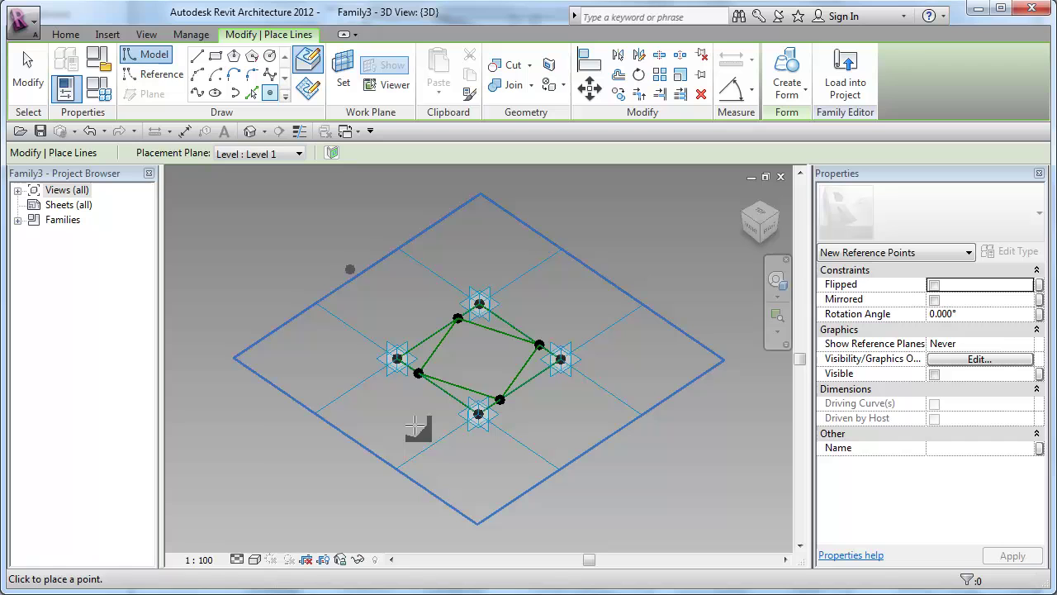
click(438, 346)
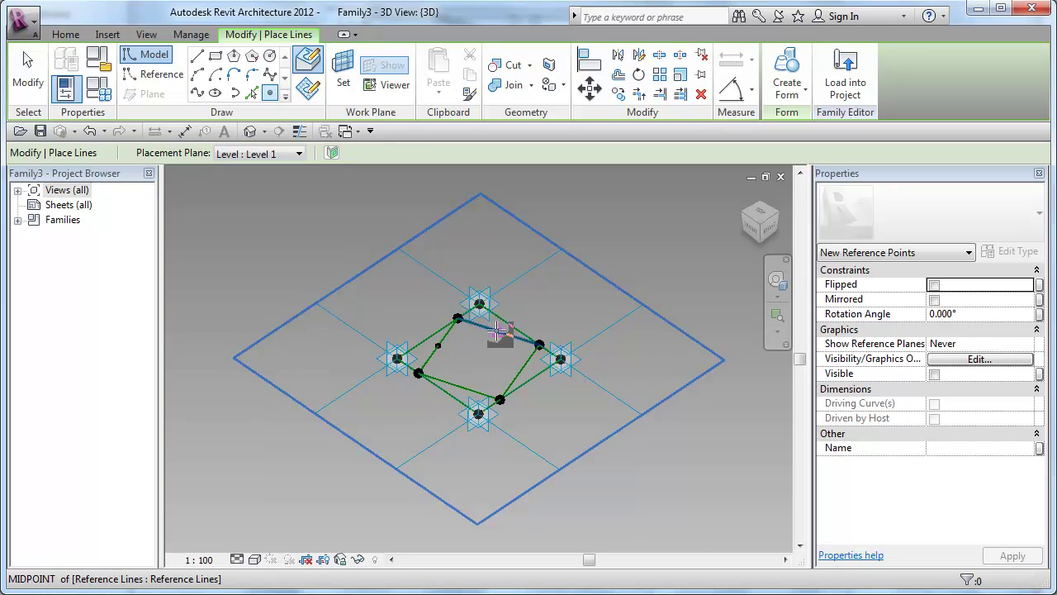
click(497, 331)
click(519, 373)
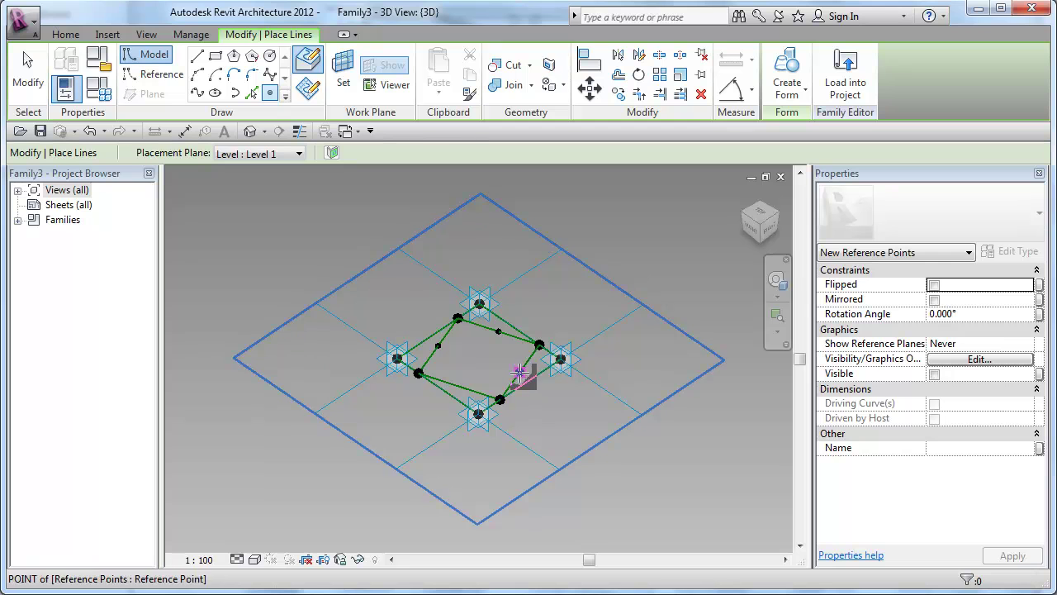
click(460, 386)
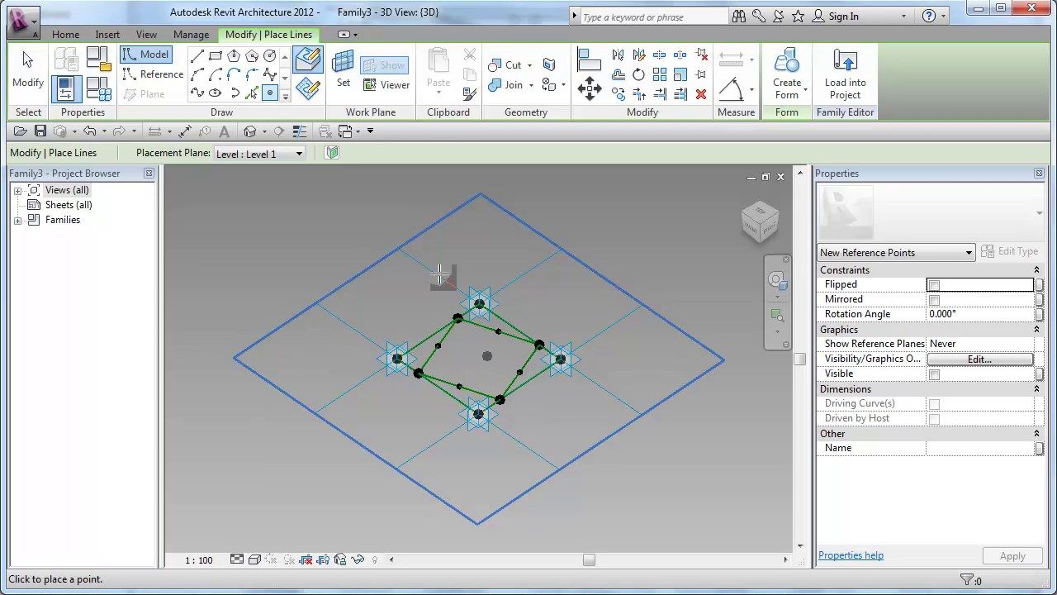
Draw two crossing reference lines joining opposite midpoints.
click(154, 74)
click(197, 56)
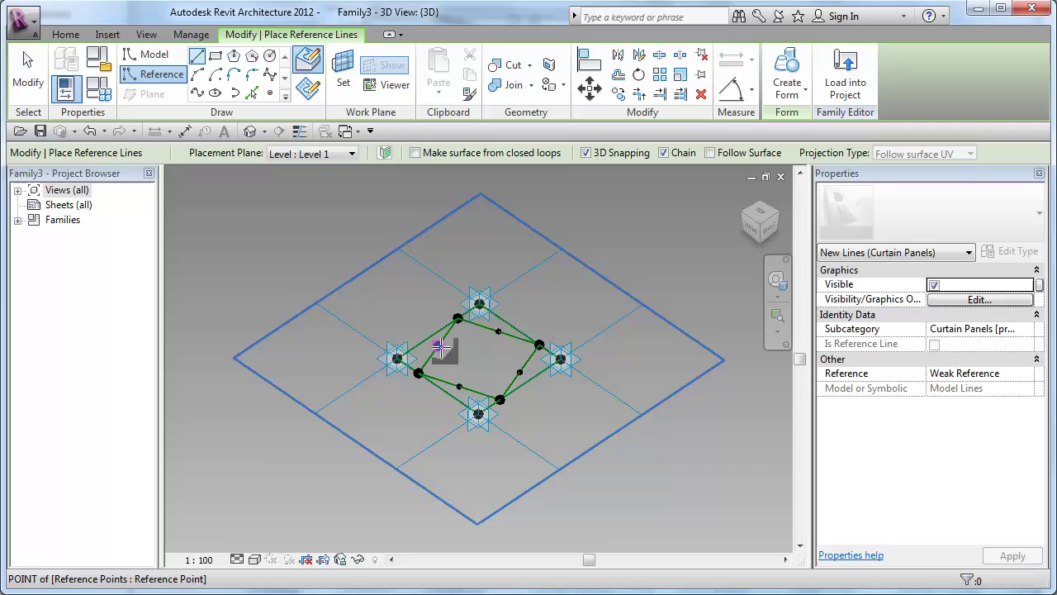
click(438, 346)
click(519, 372)
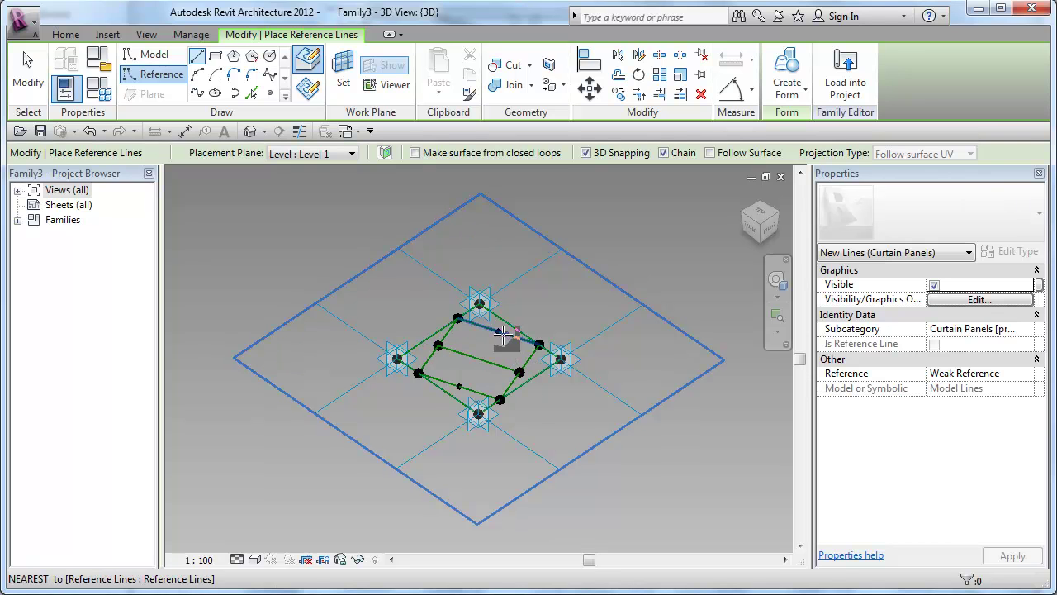
click(498, 331)
click(460, 386)
key(Escape)
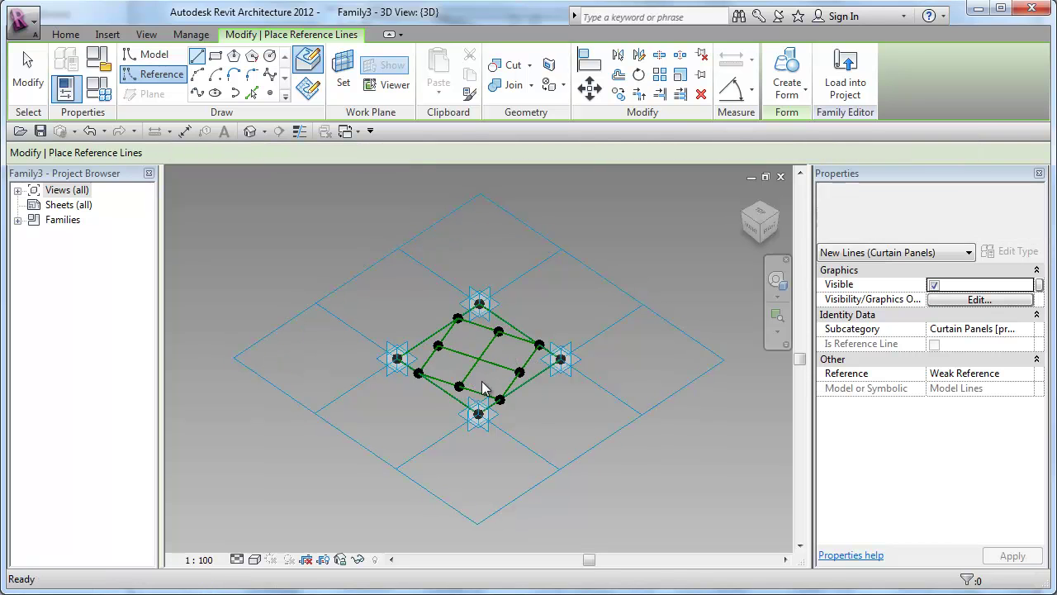
Place a reference point where the two crossing lines meet and host it by intersection.
click(269, 92)
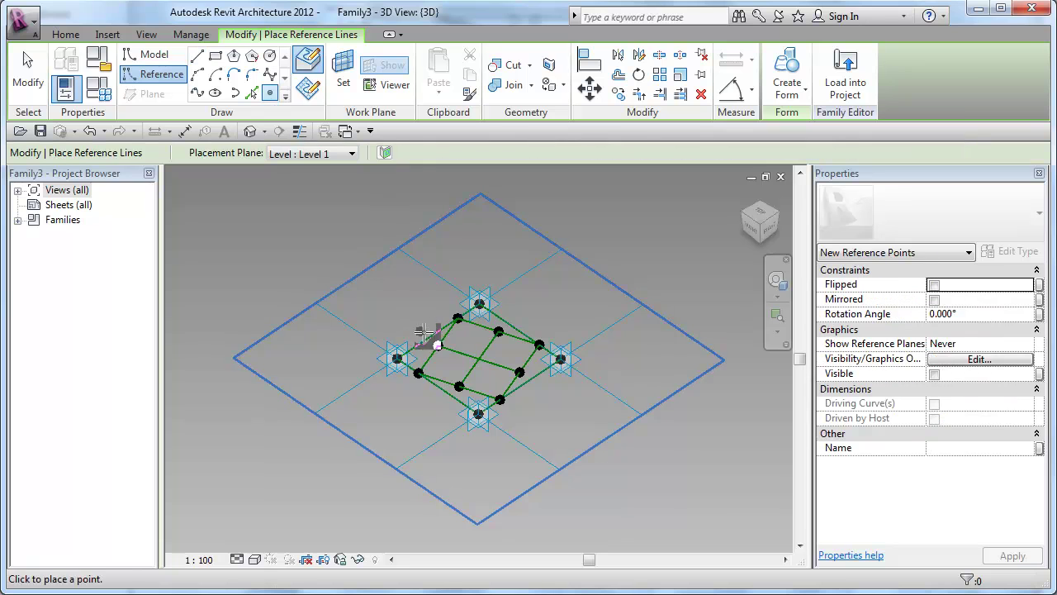
click(468, 355)
key(Escape)
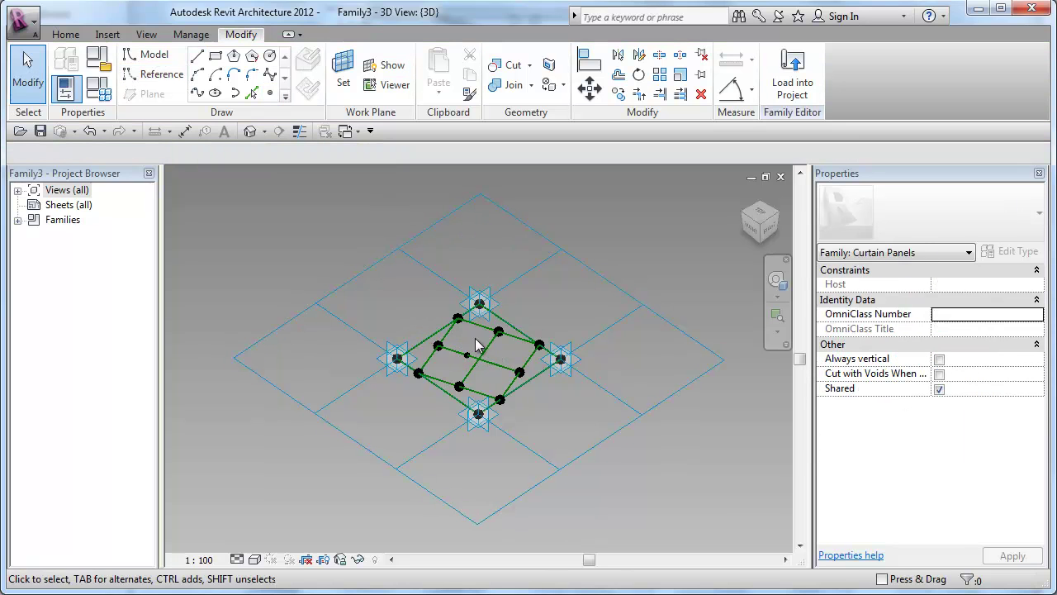
click(468, 354)
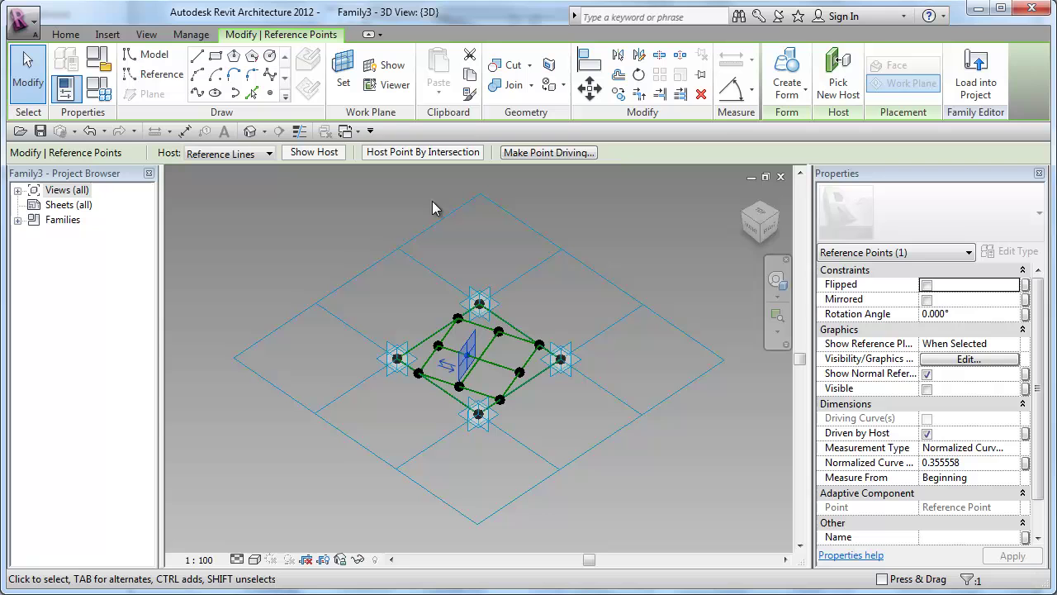
click(424, 153)
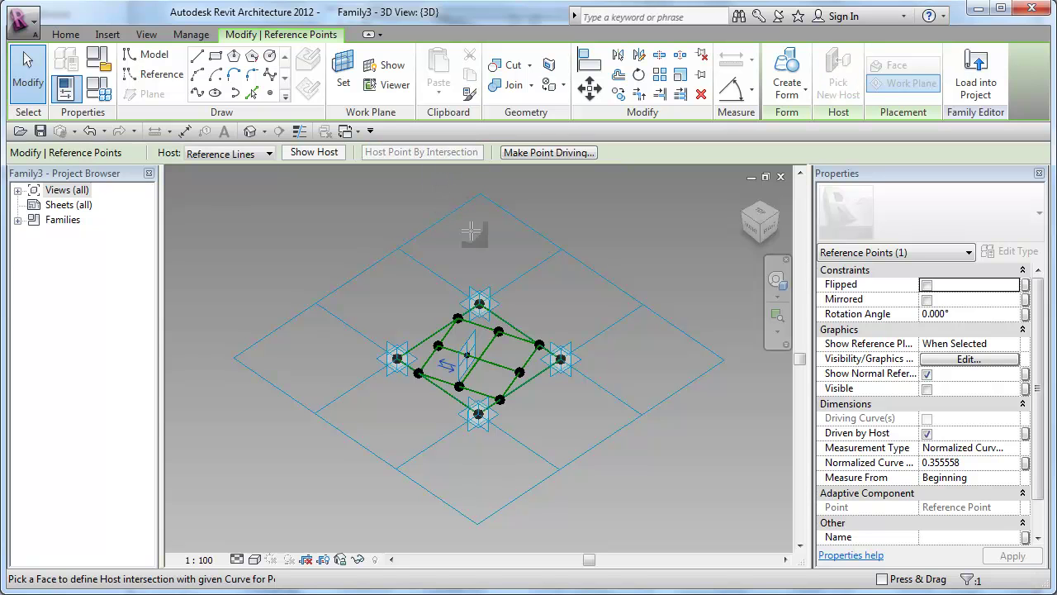
click(492, 341)
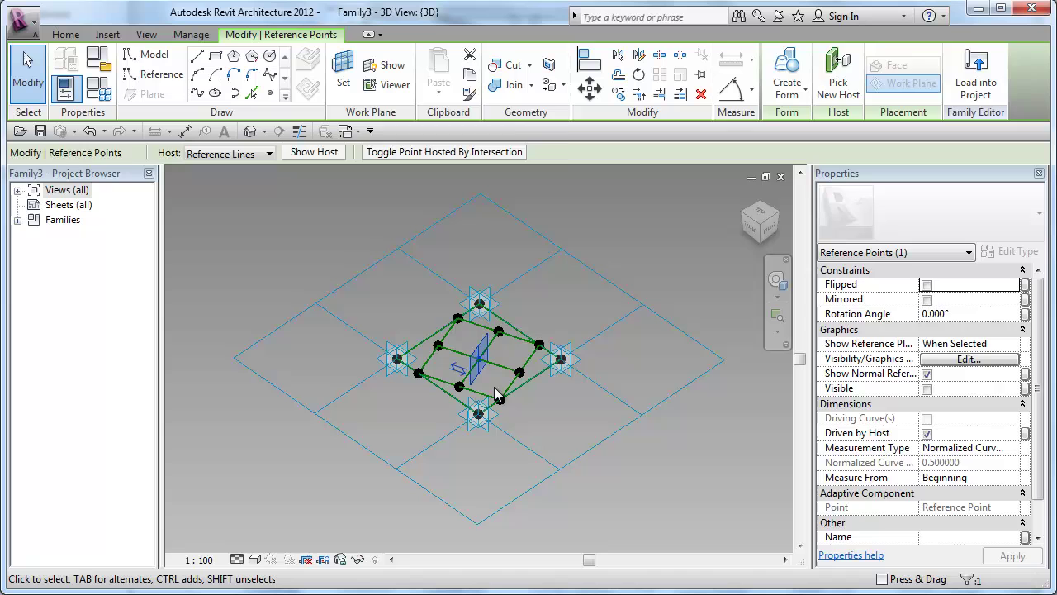
key(Escape)
Temporarily hide the chain of reference lines.
key(Tab)
click(453, 393)
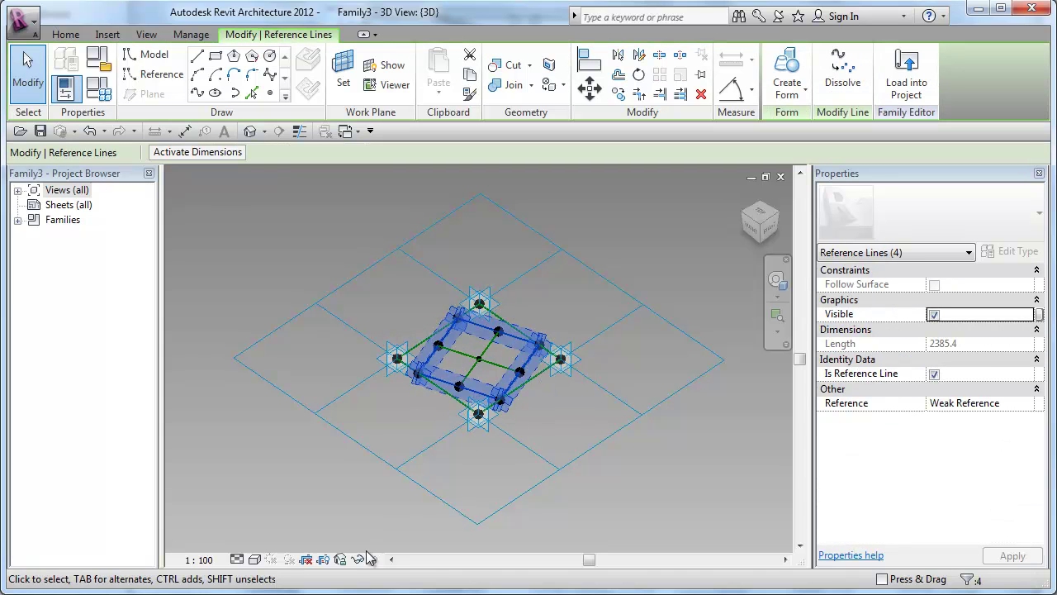
click(359, 559)
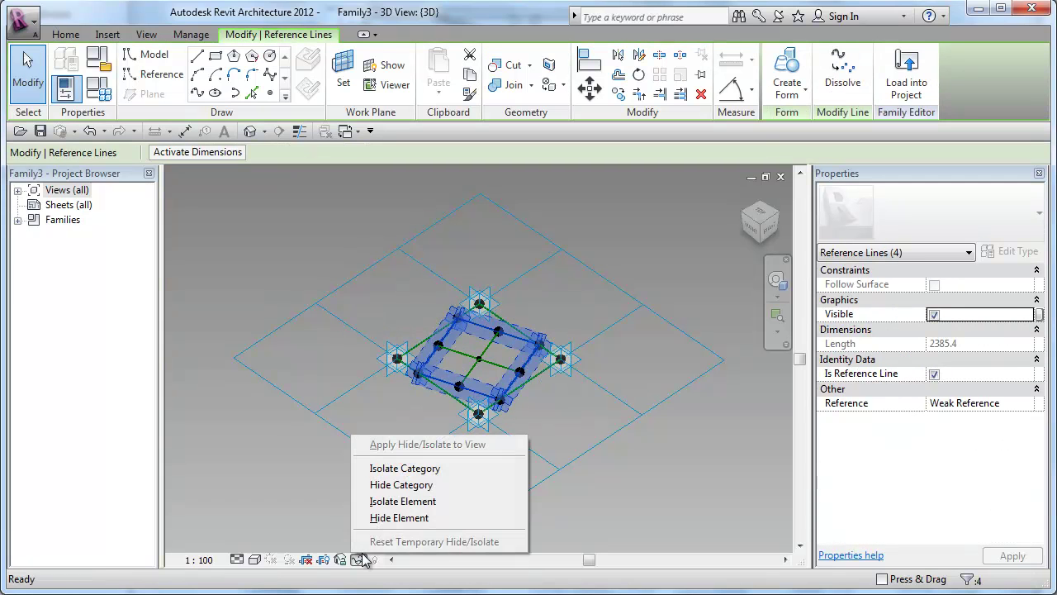
click(425, 485)
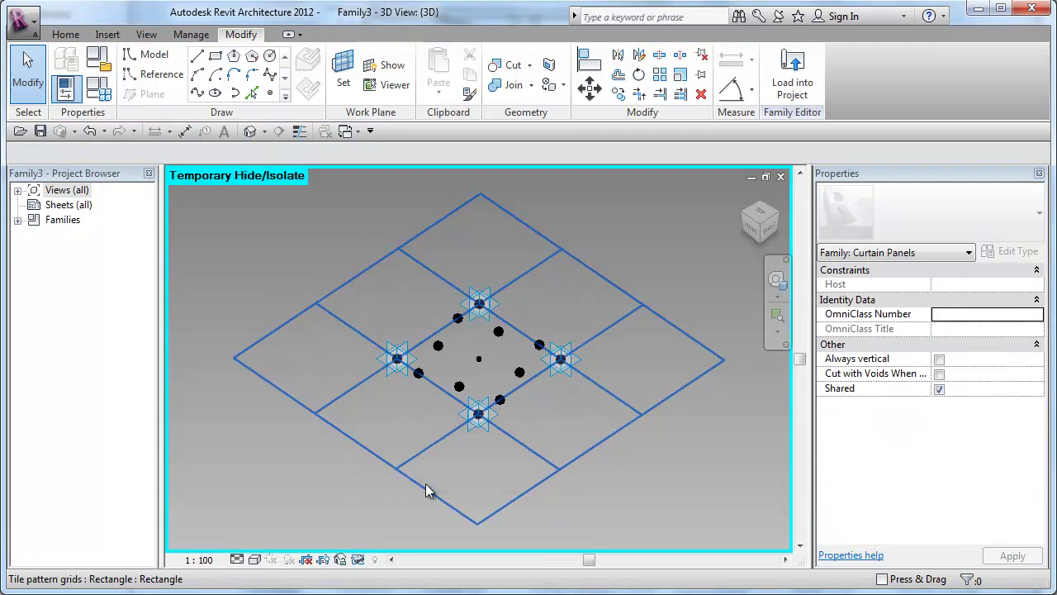
Draw a closed diamond of model lines through the four edge points.
click(150, 54)
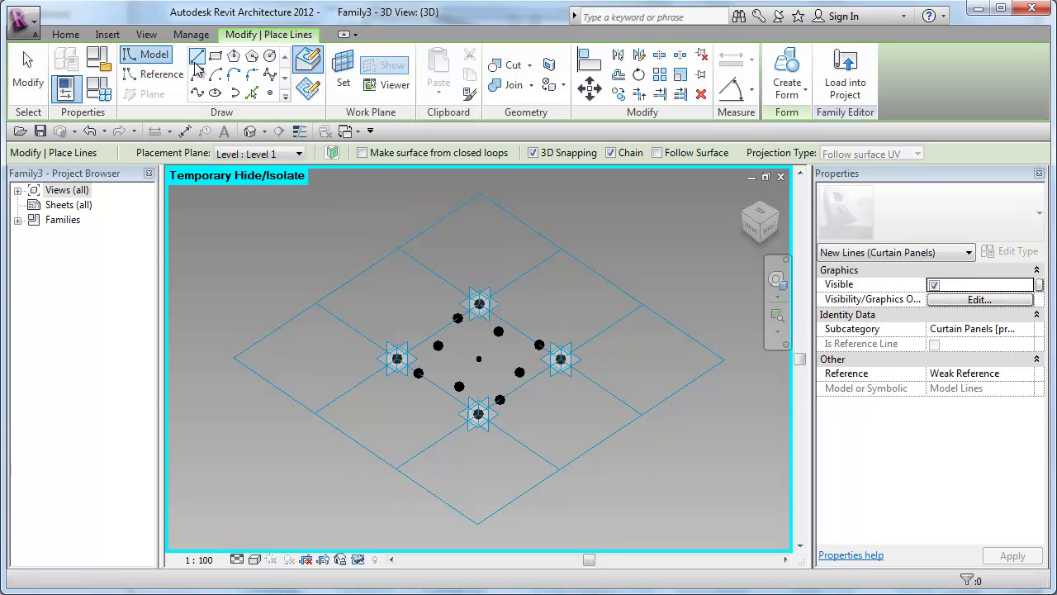
click(419, 373)
click(457, 317)
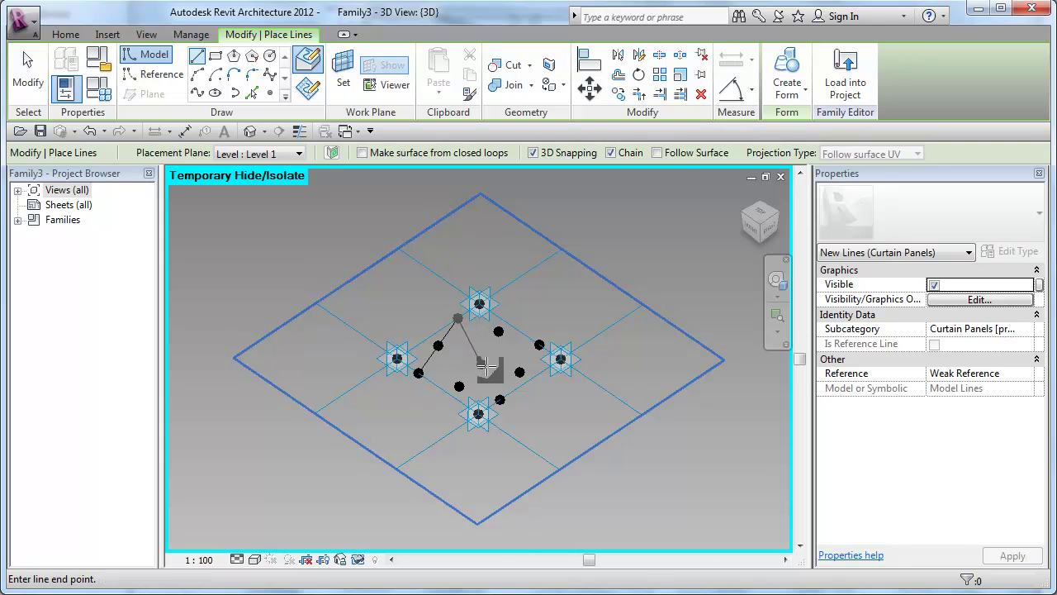
click(538, 346)
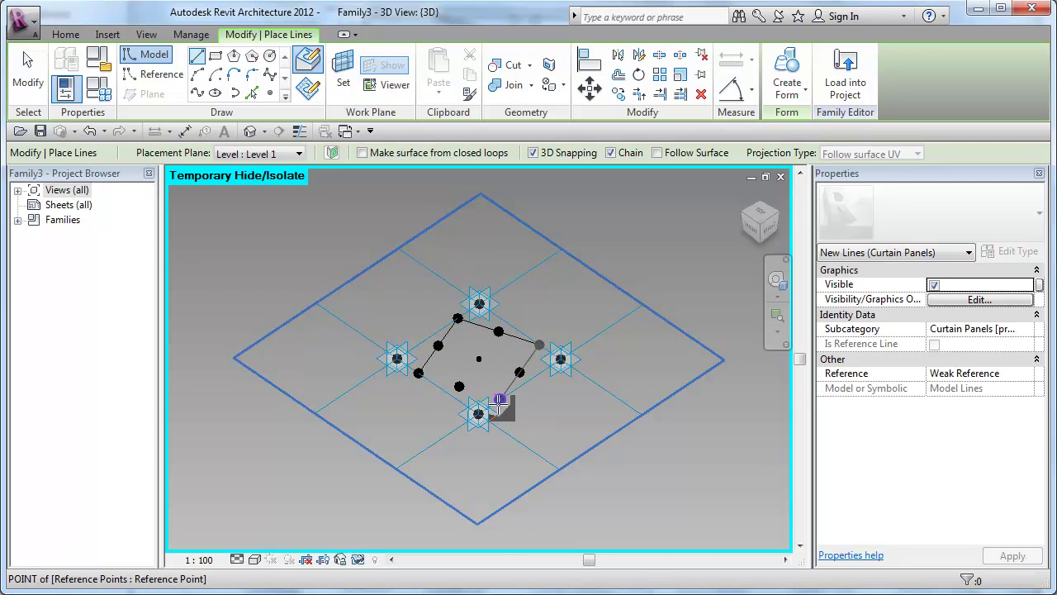
click(500, 399)
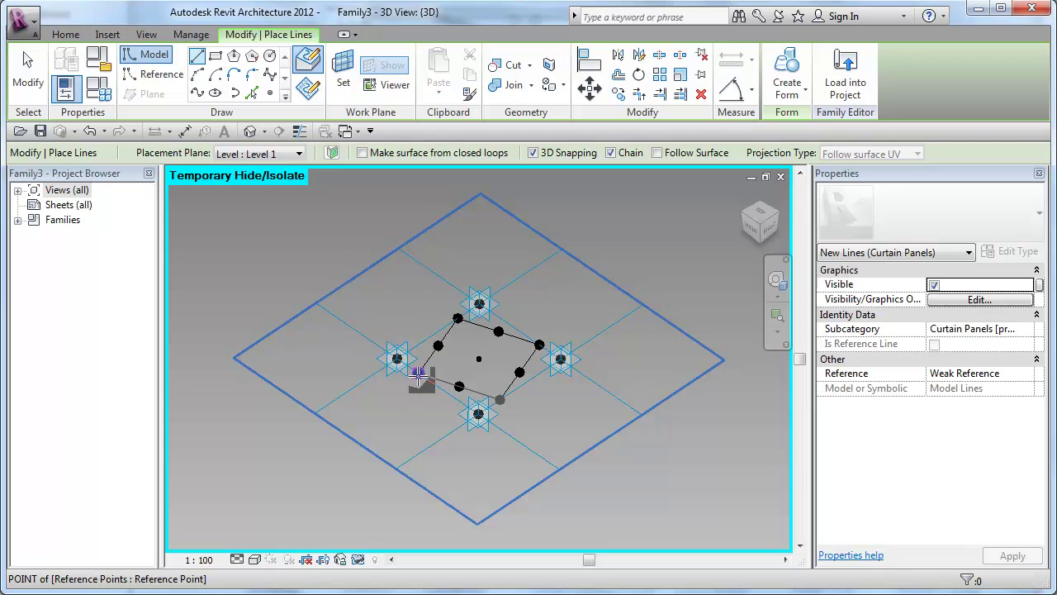
click(420, 373)
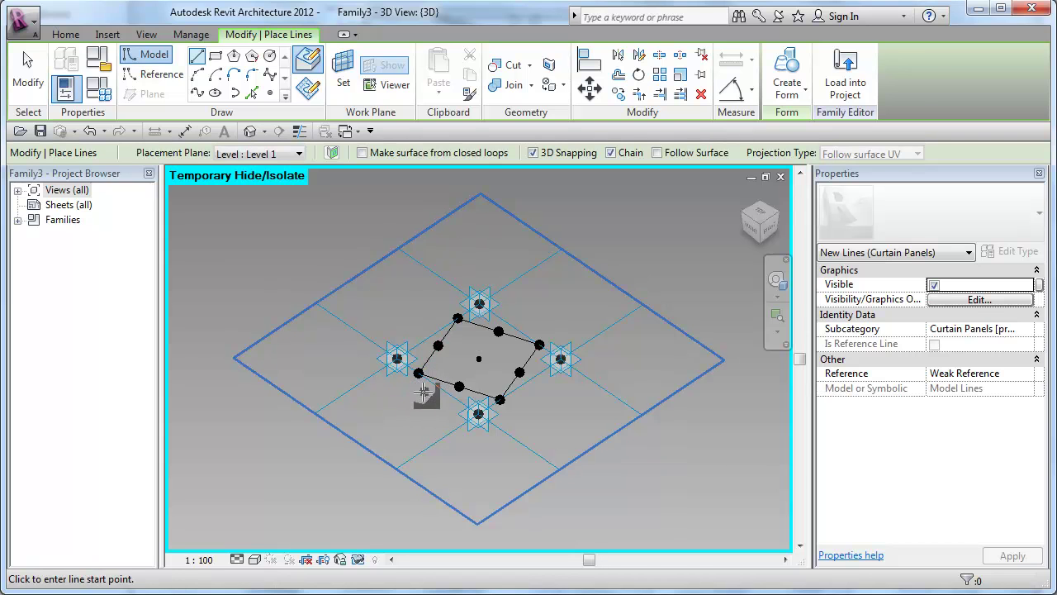
Add model-line diagonals and a connecting chain through the points to triangulate the panel.
click(420, 373)
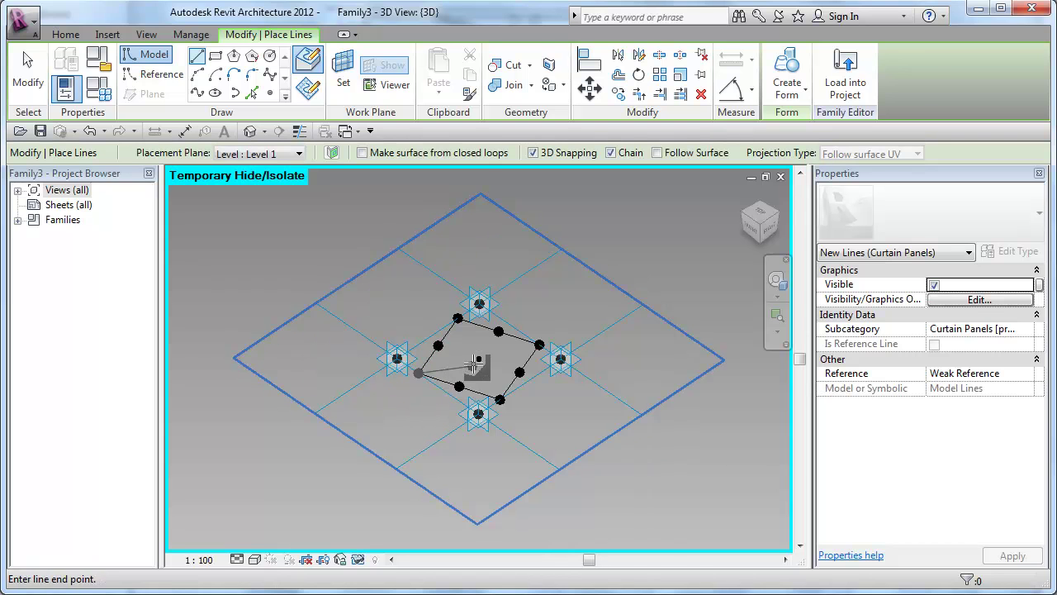
click(538, 344)
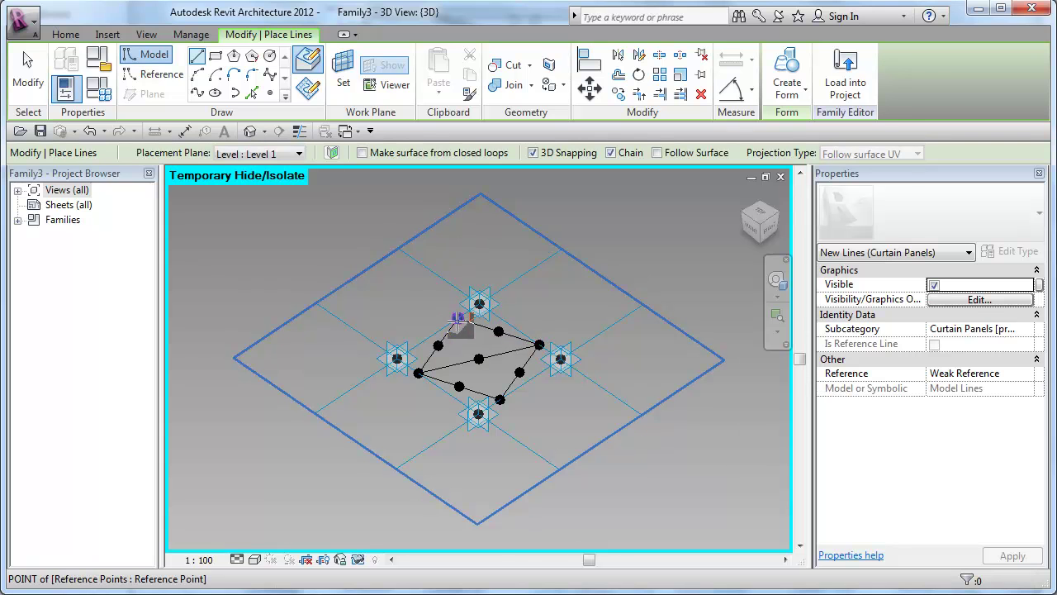
click(458, 318)
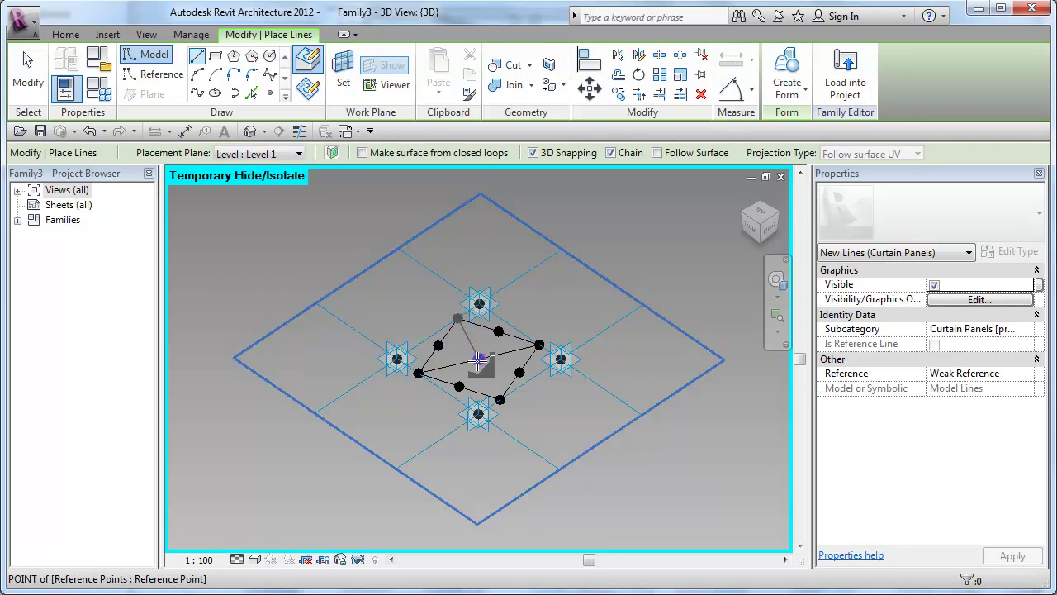
click(500, 399)
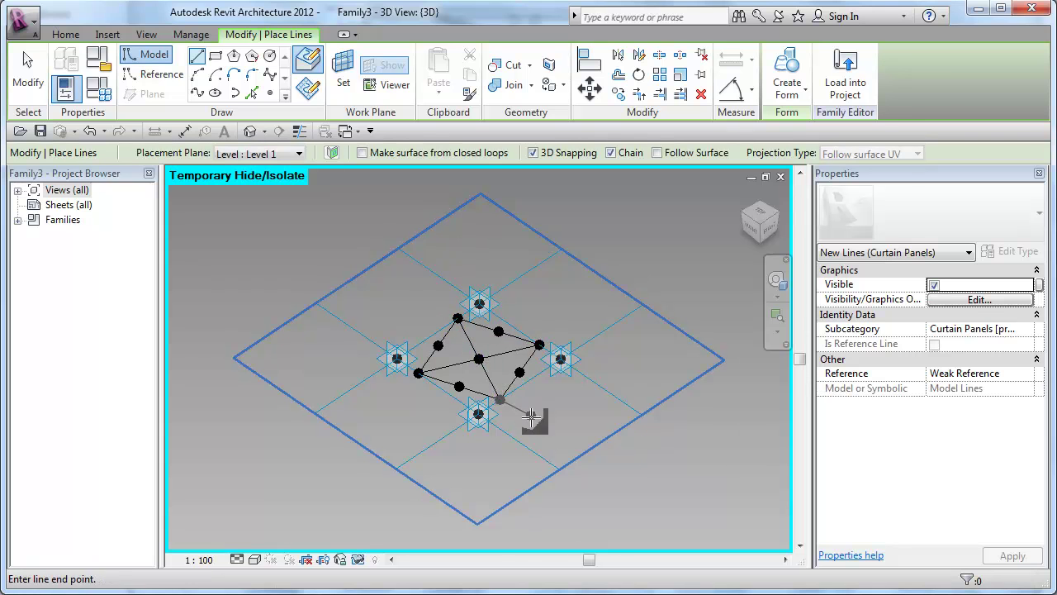
click(419, 374)
click(458, 317)
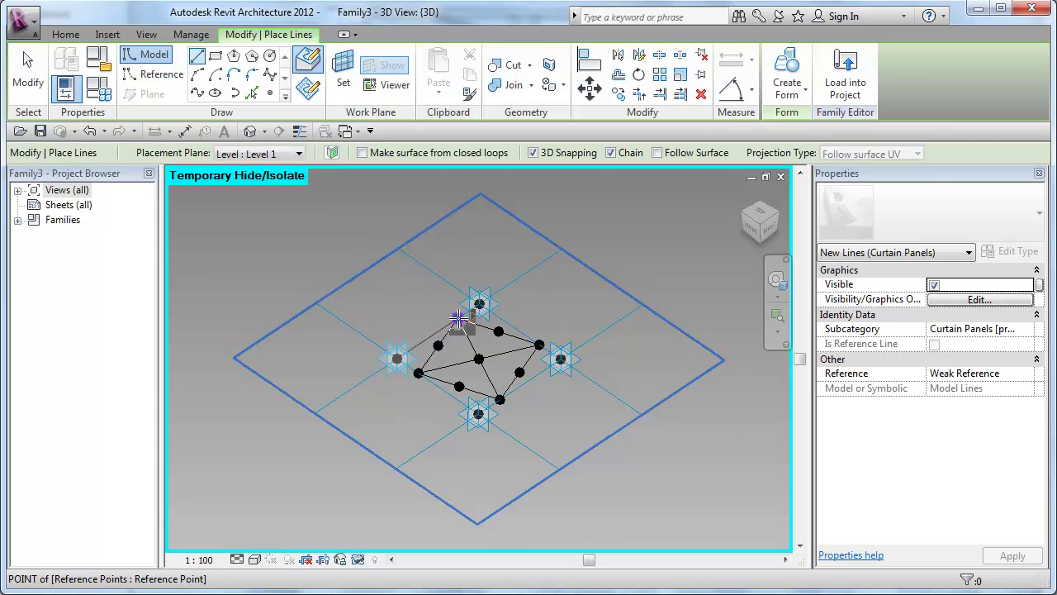
click(561, 360)
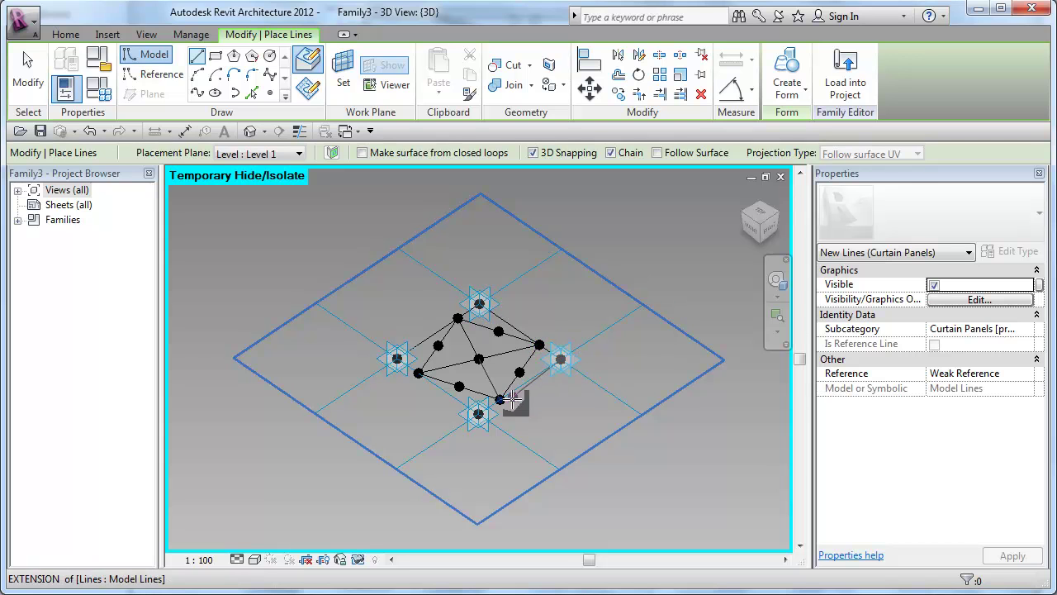
click(479, 412)
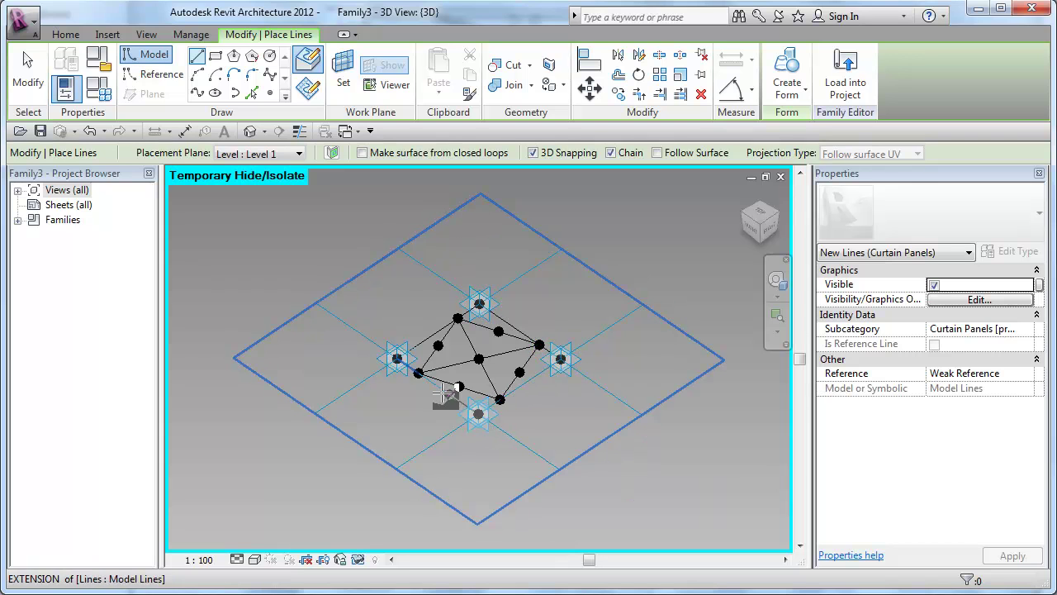
click(419, 373)
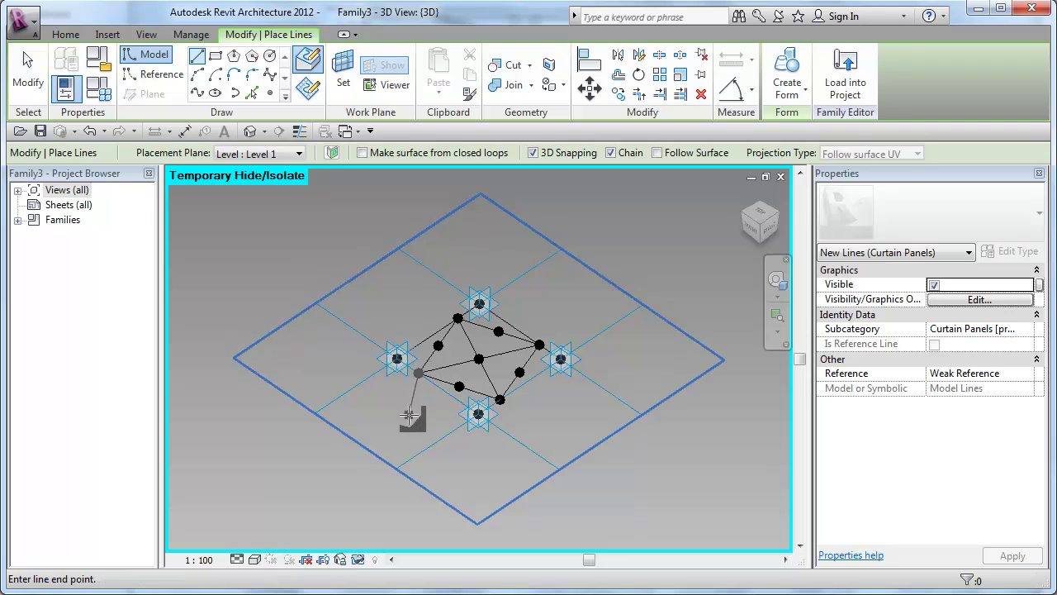
key(Escape)
key(Escape)
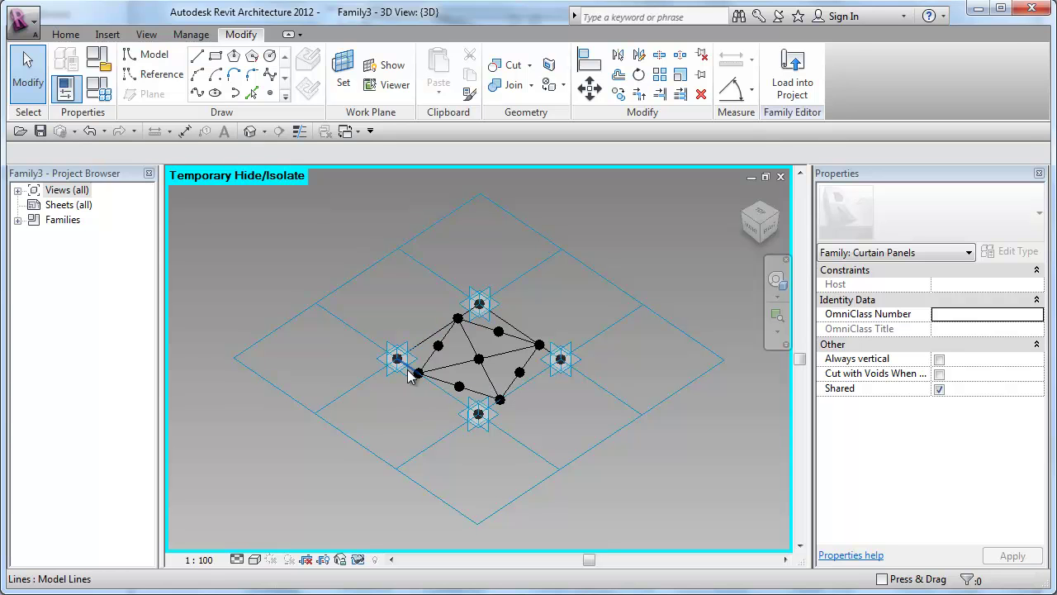
Link the four short outer lines' Visible property to a new instance parameter 'Small'.
click(410, 376)
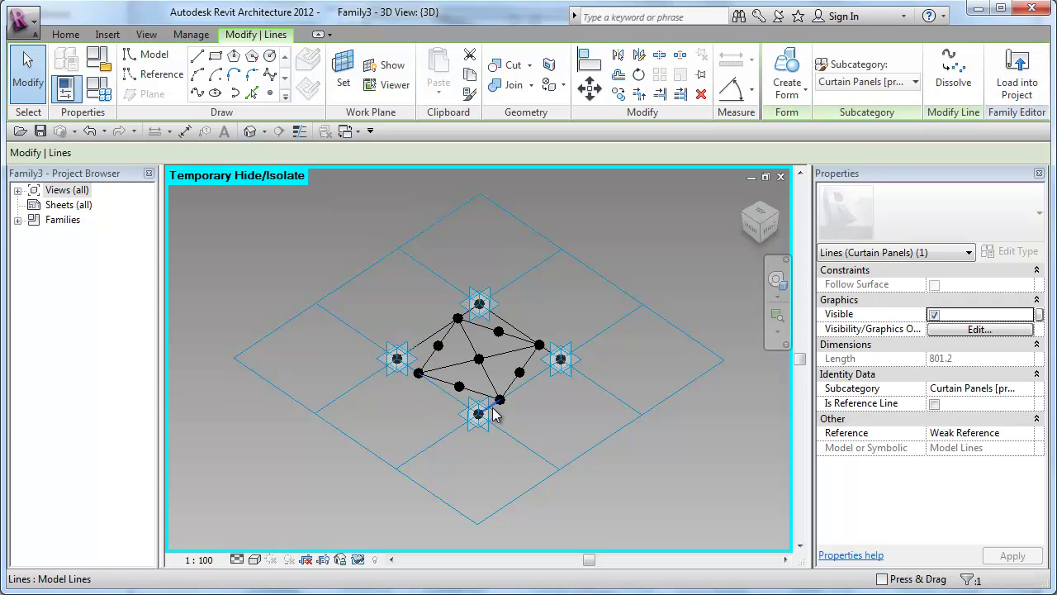
ctrl+click(558, 358)
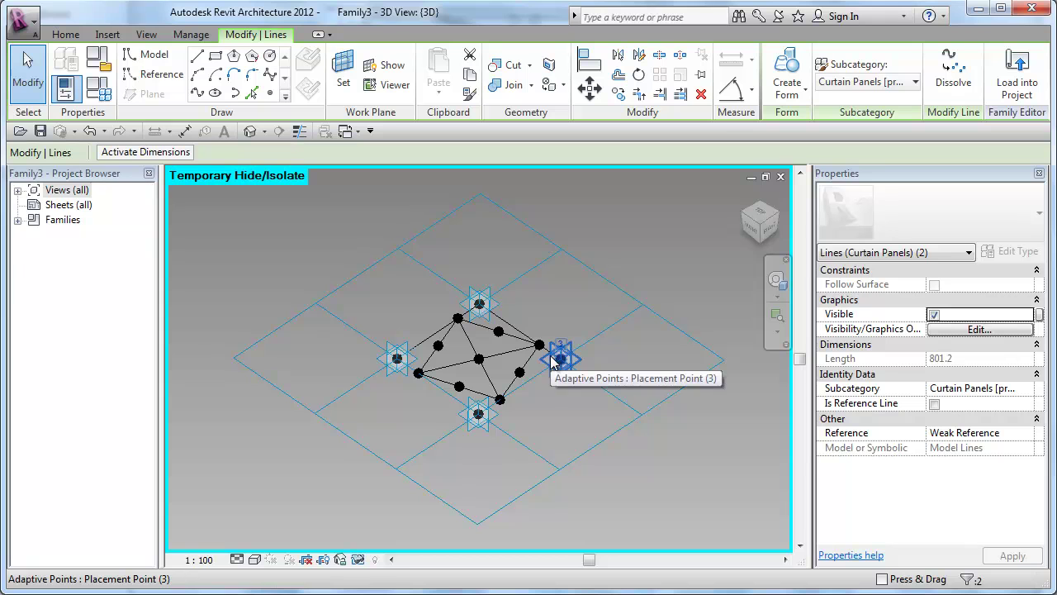
ctrl+click(471, 315)
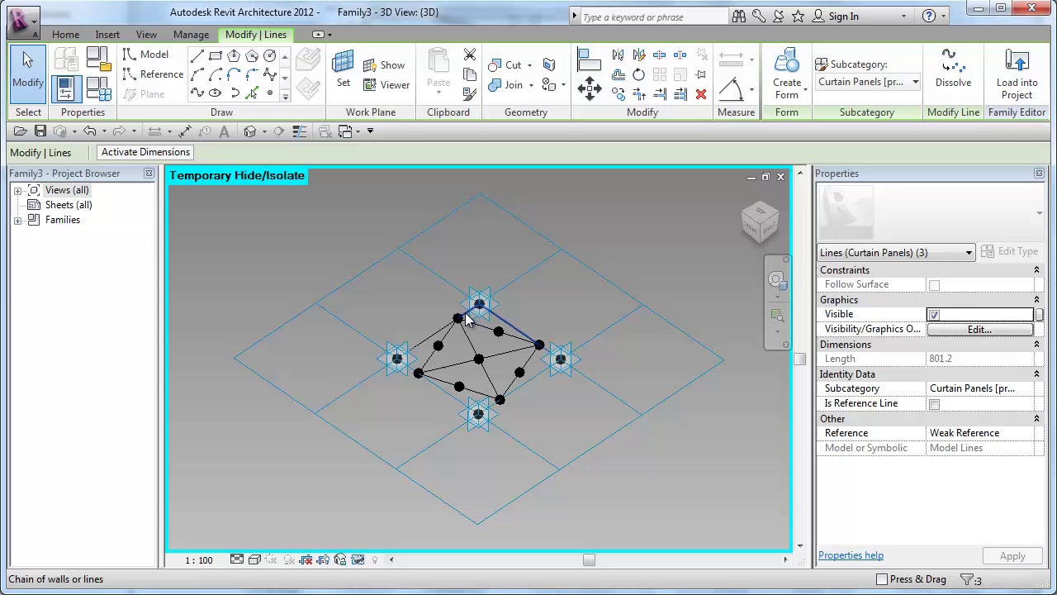
ctrl+click(468, 318)
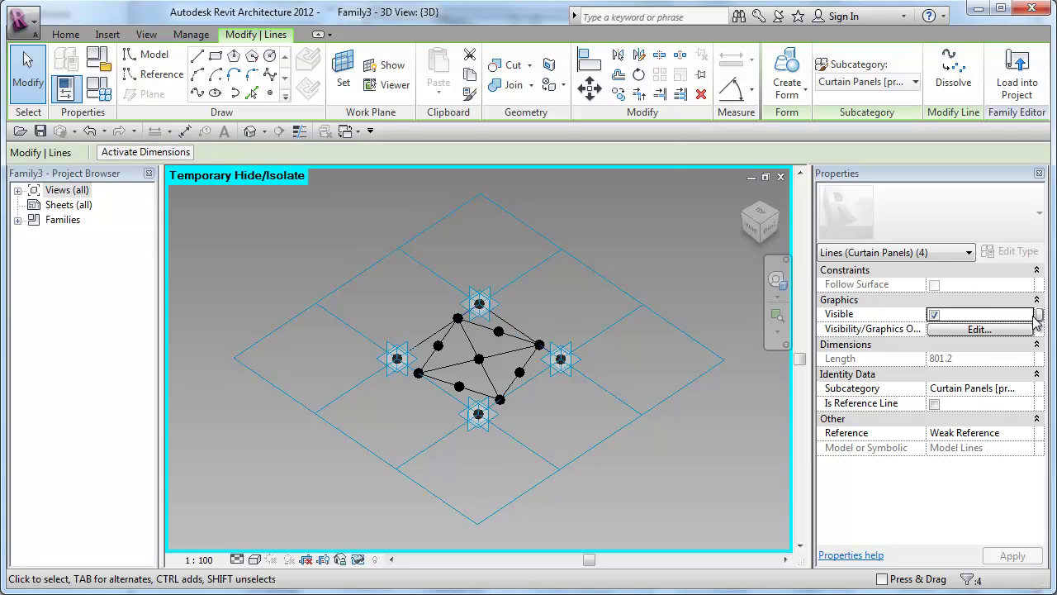
click(1038, 315)
click(496, 403)
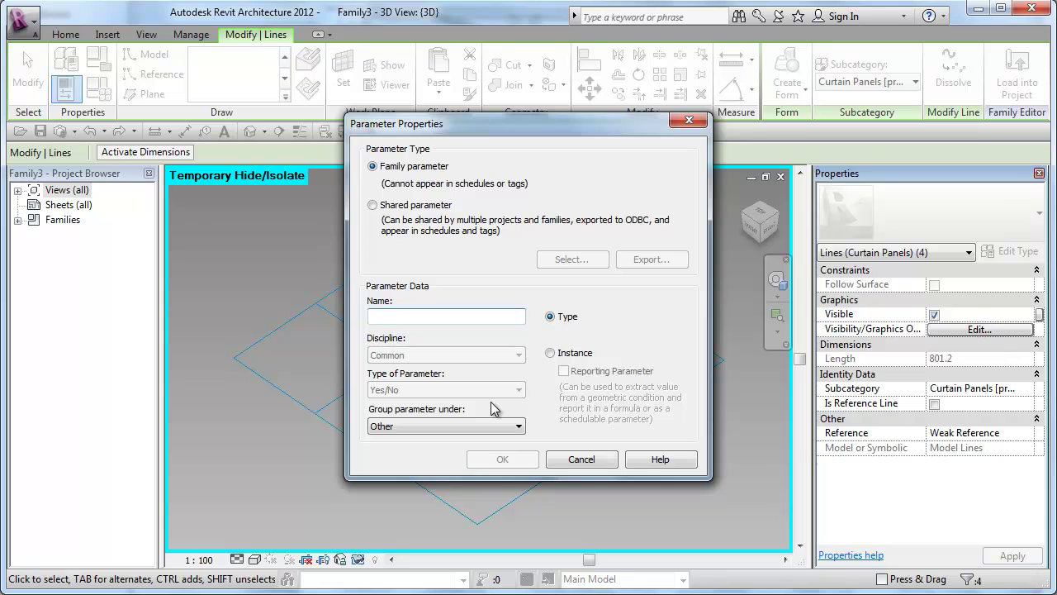
text(Small)
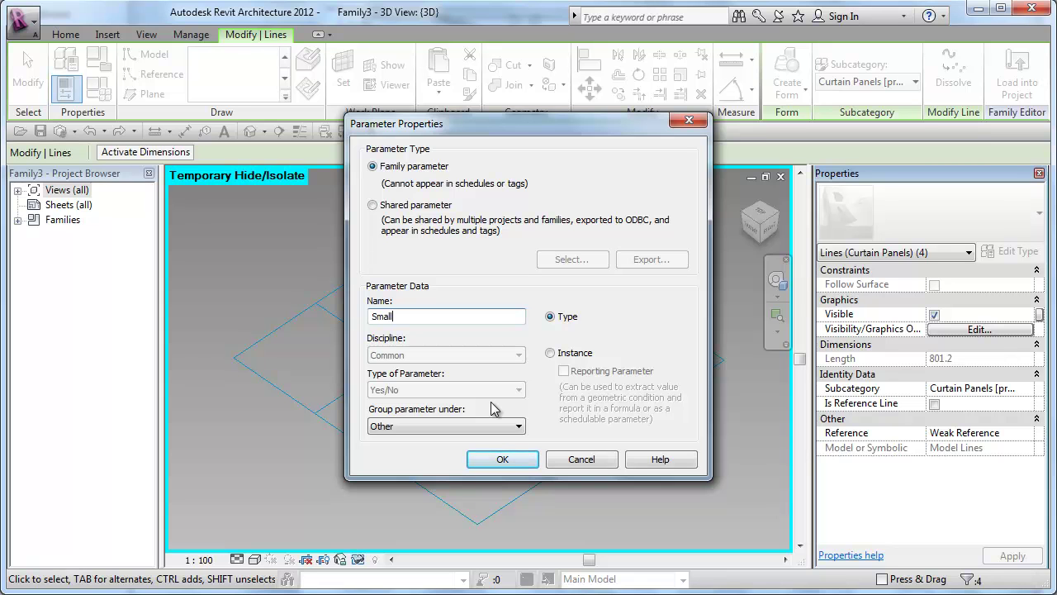
click(518, 426)
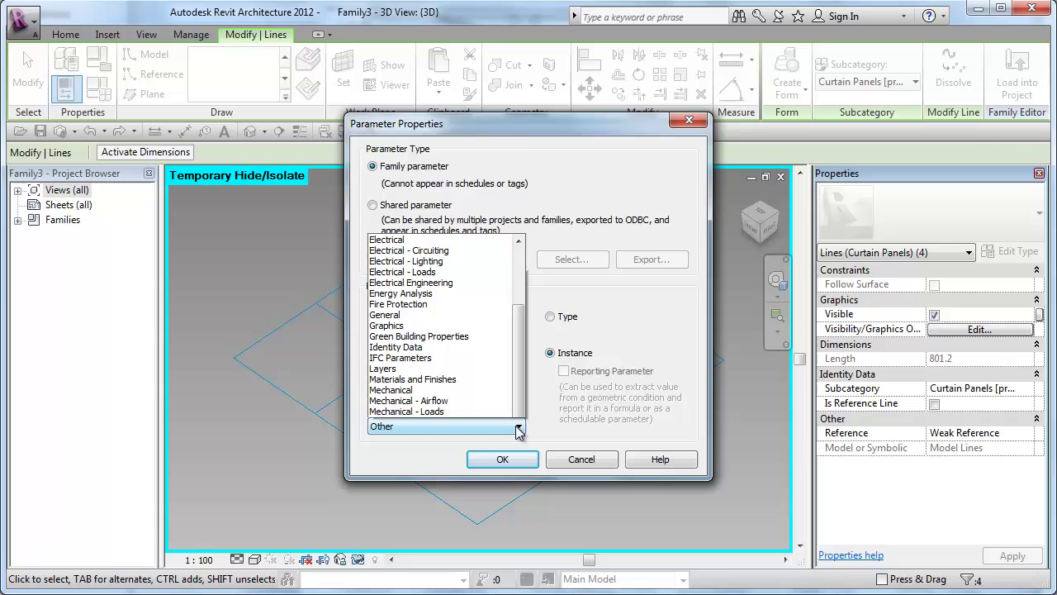
scroll(495, 361, up, 3)
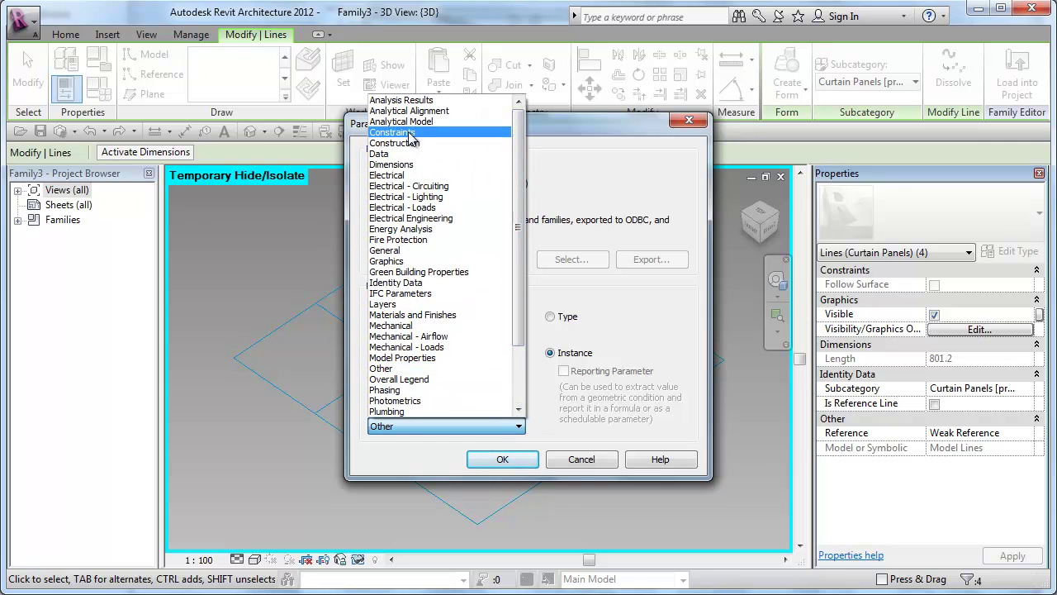
click(408, 164)
click(504, 459)
click(542, 428)
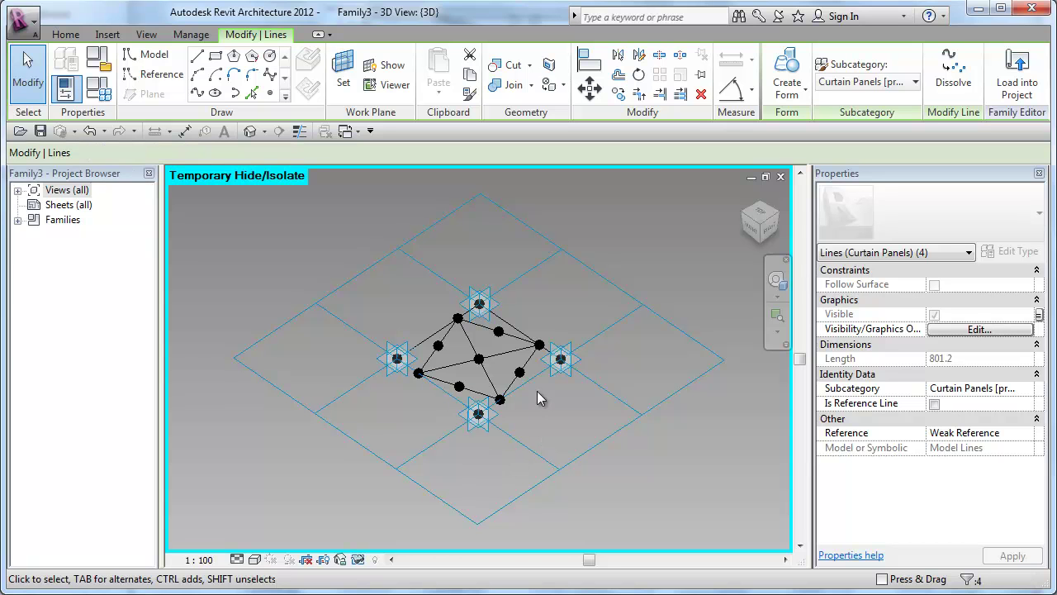
Link the four long outer lines' visibility to a new instance parameter 'Large' under Constraints.
click(536, 380)
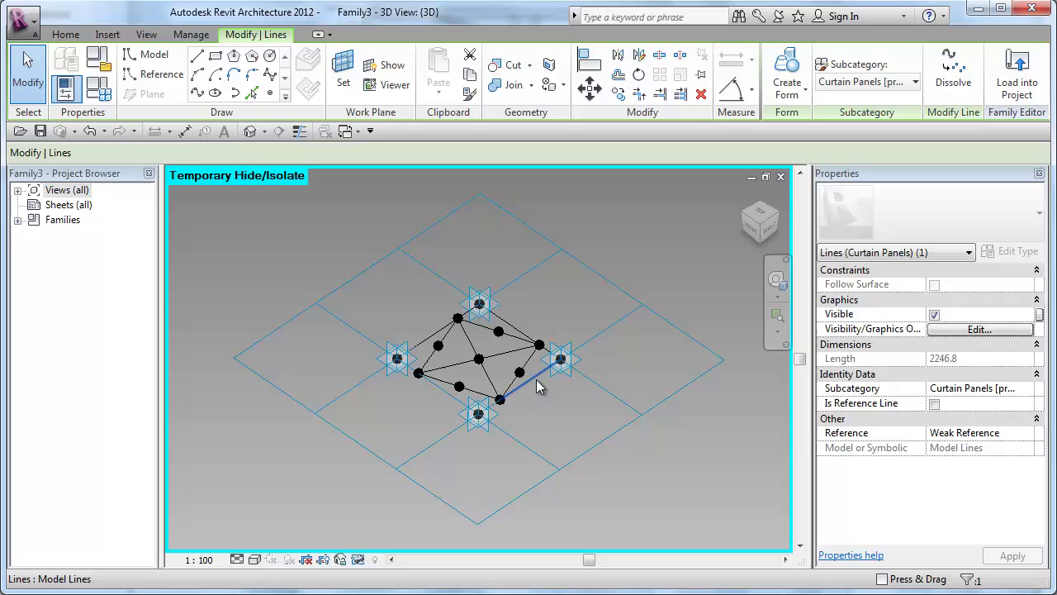
ctrl+click(521, 336)
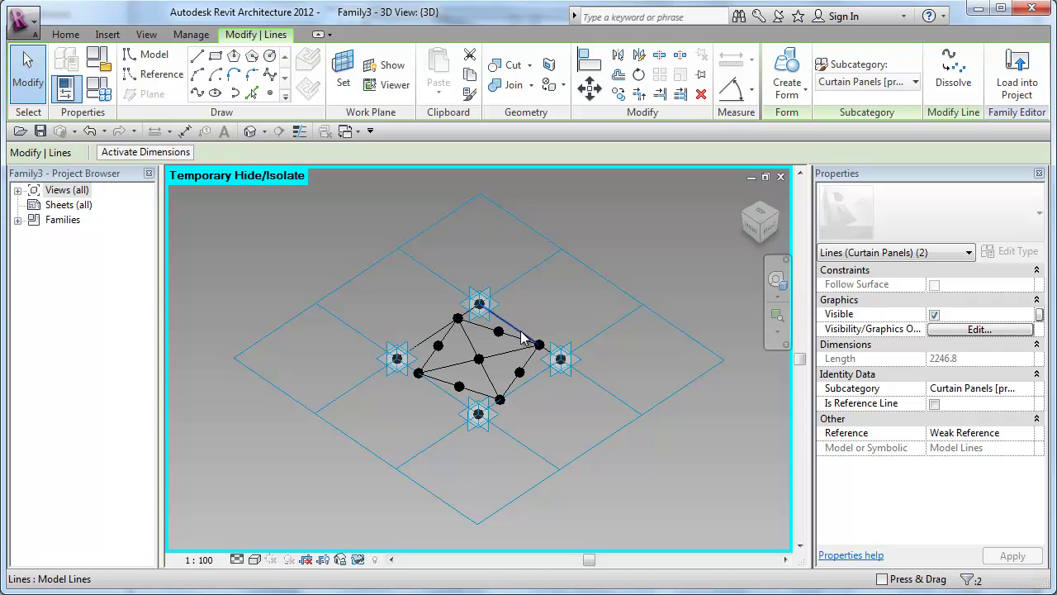
ctrl+click(444, 337)
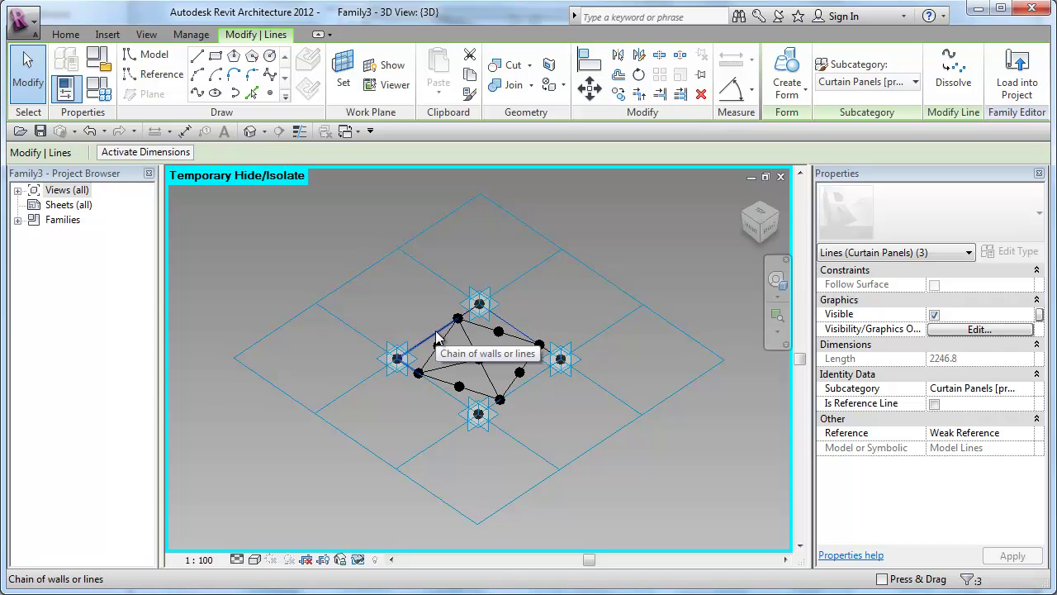
ctrl+click(435, 330)
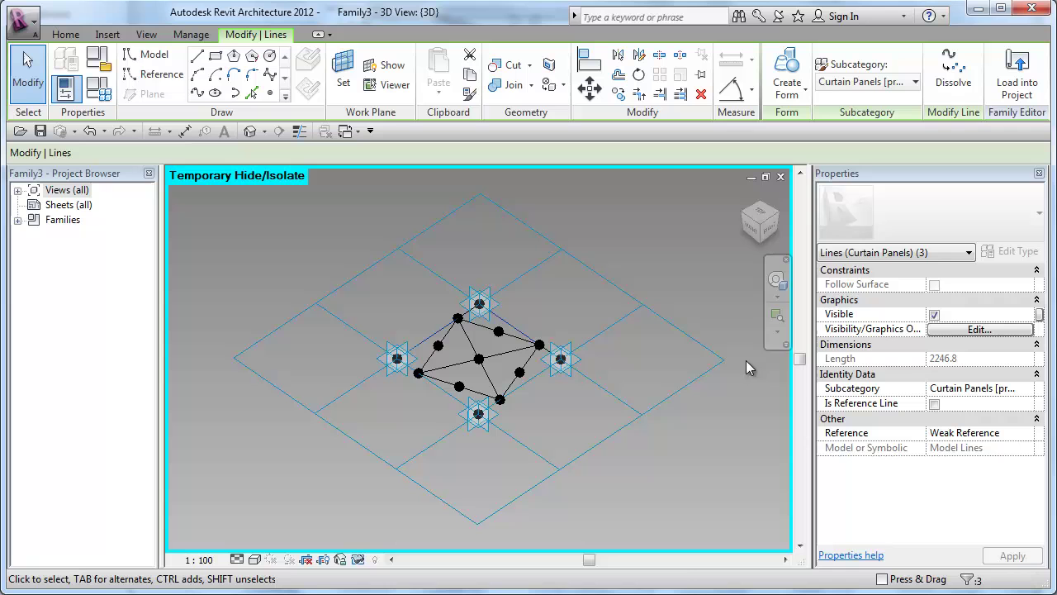
click(1039, 314)
click(426, 400)
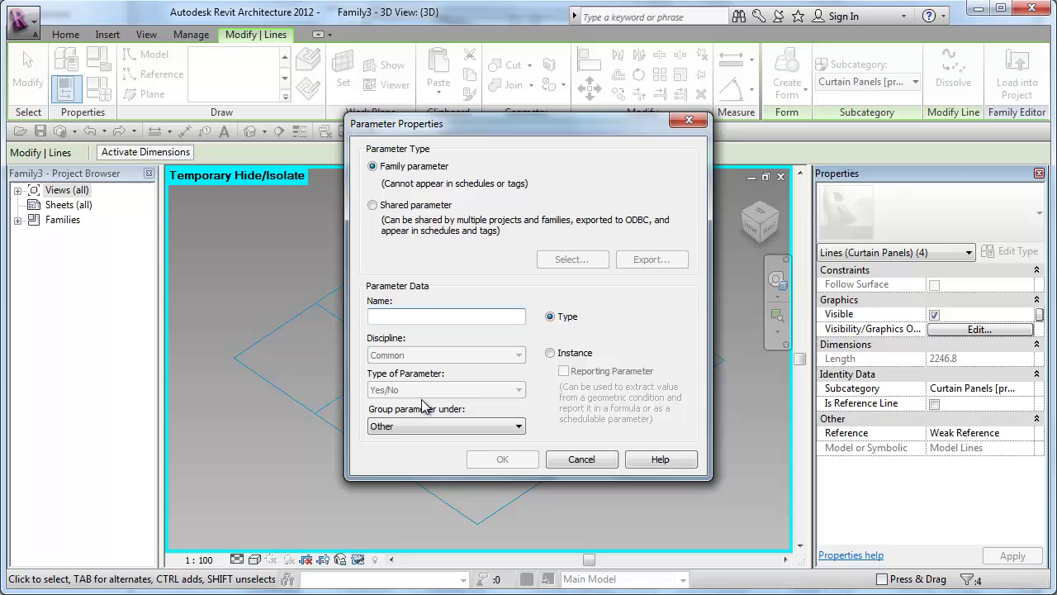
text(Large)
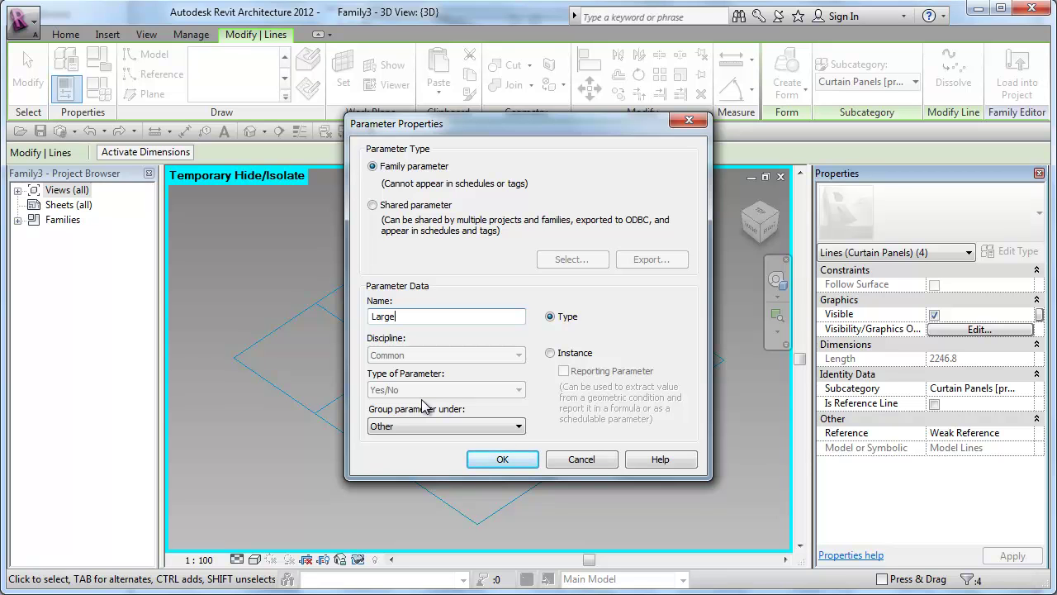
click(555, 354)
click(519, 426)
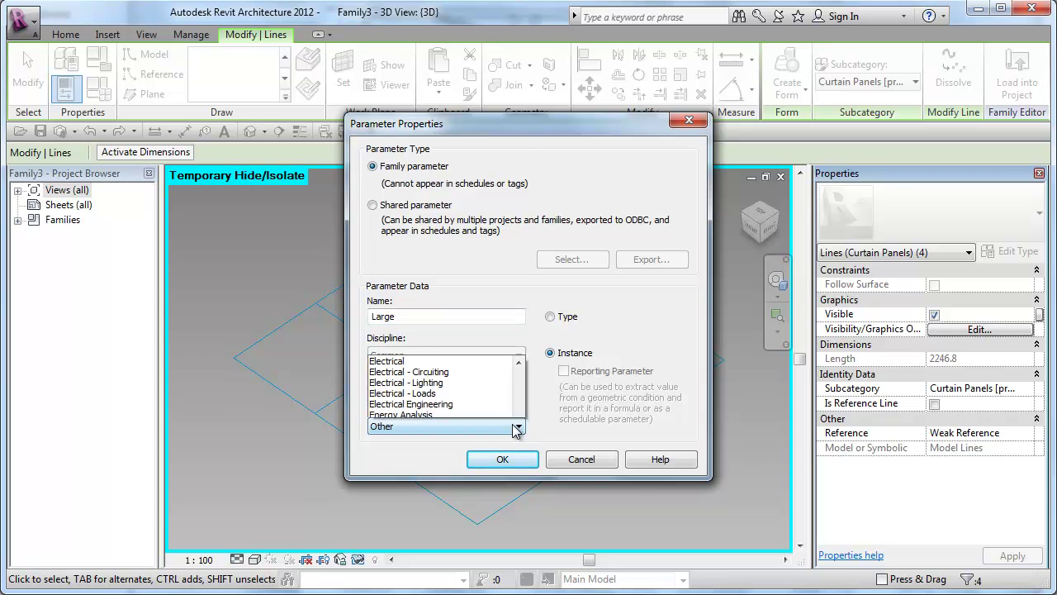
drag(520, 406, 521, 291)
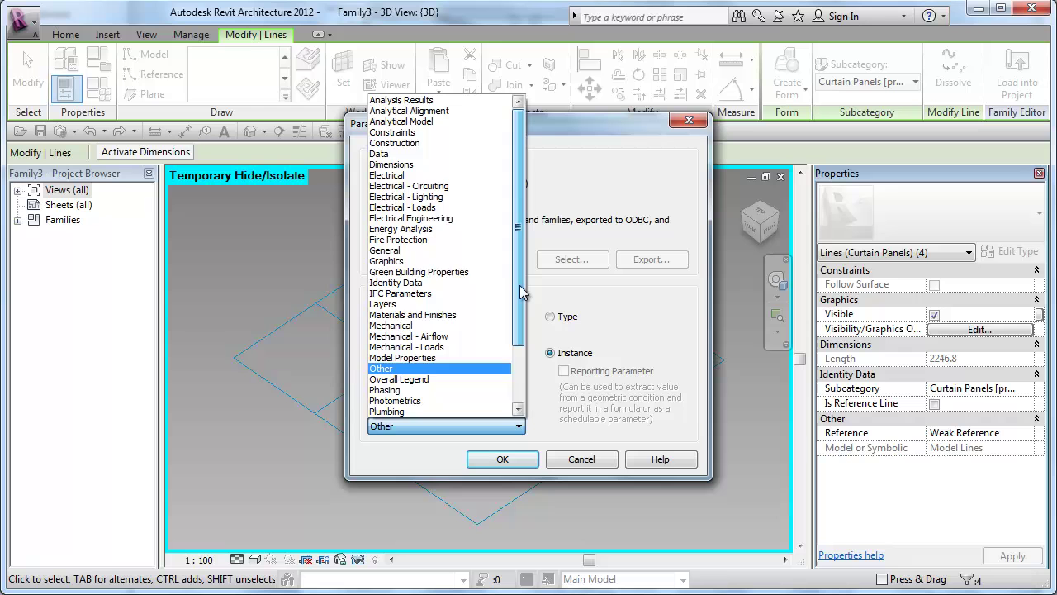
click(399, 134)
click(499, 460)
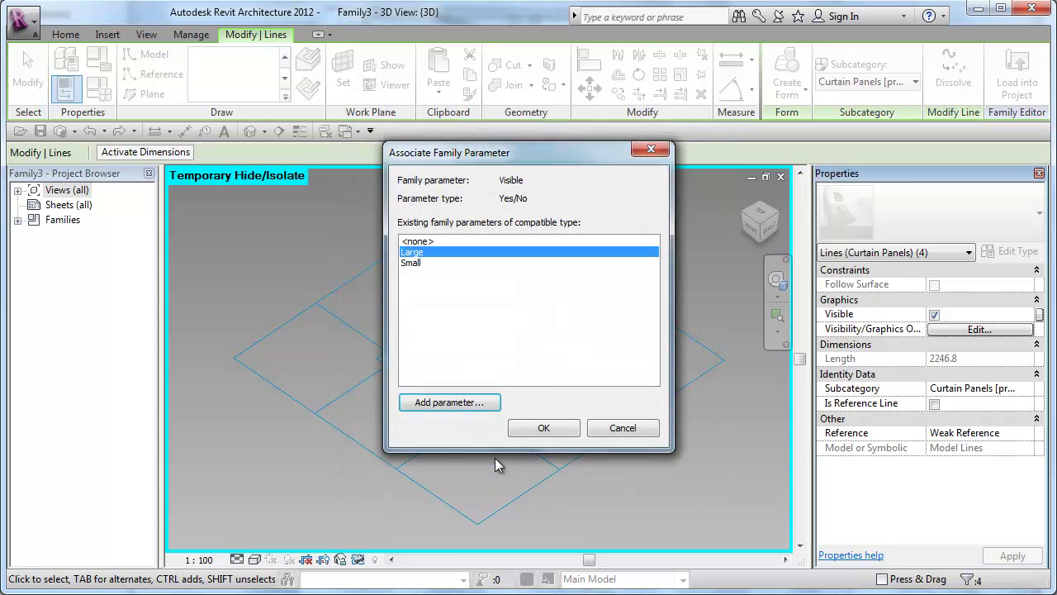
click(547, 426)
click(670, 513)
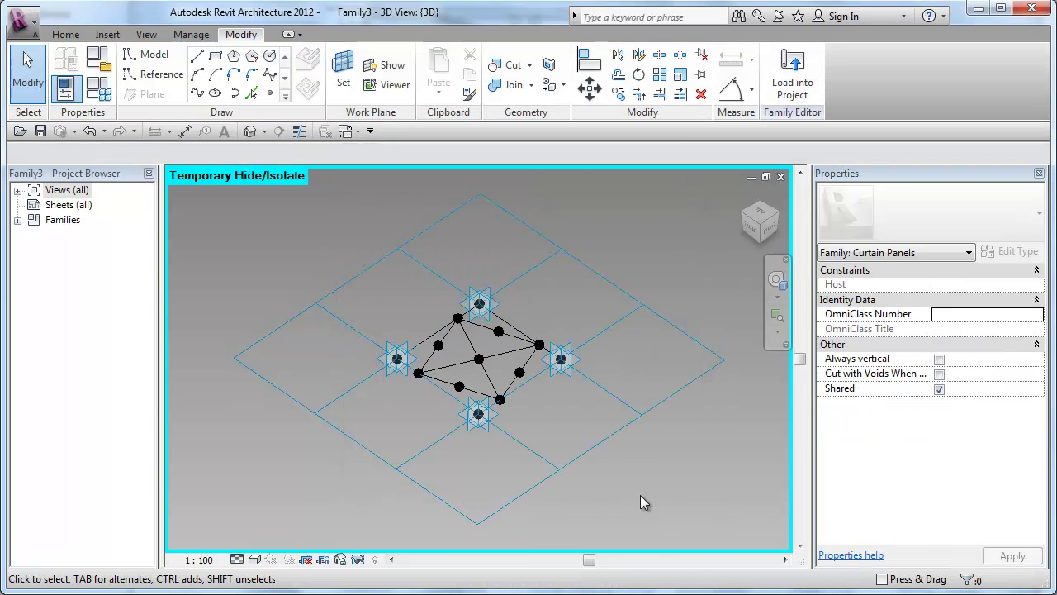
In Family Types, give Small the formula and(T value < 0.5) and Large and(T value > 0.5).
click(102, 92)
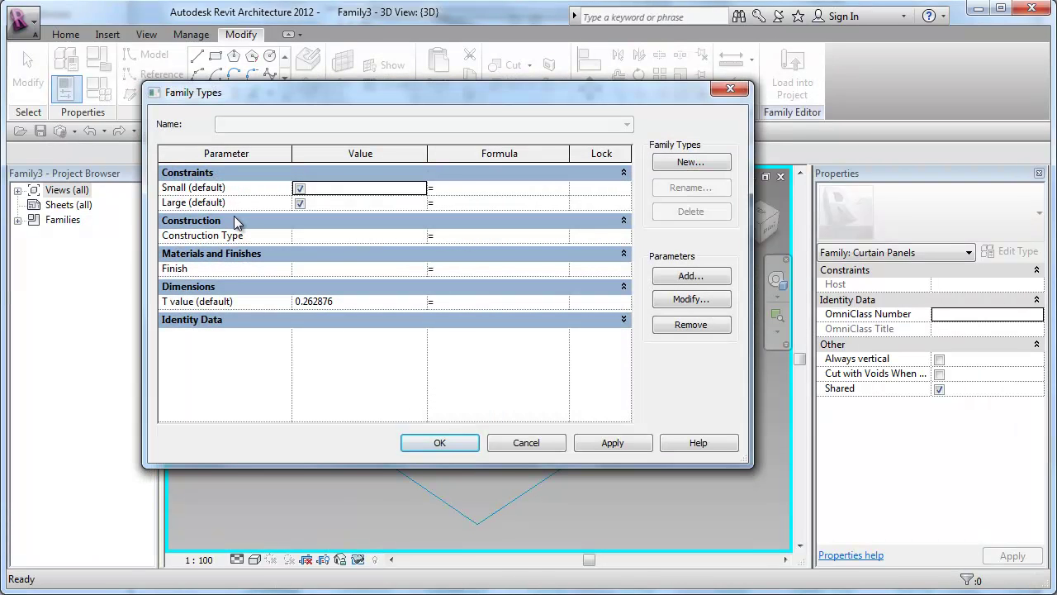
click(446, 188)
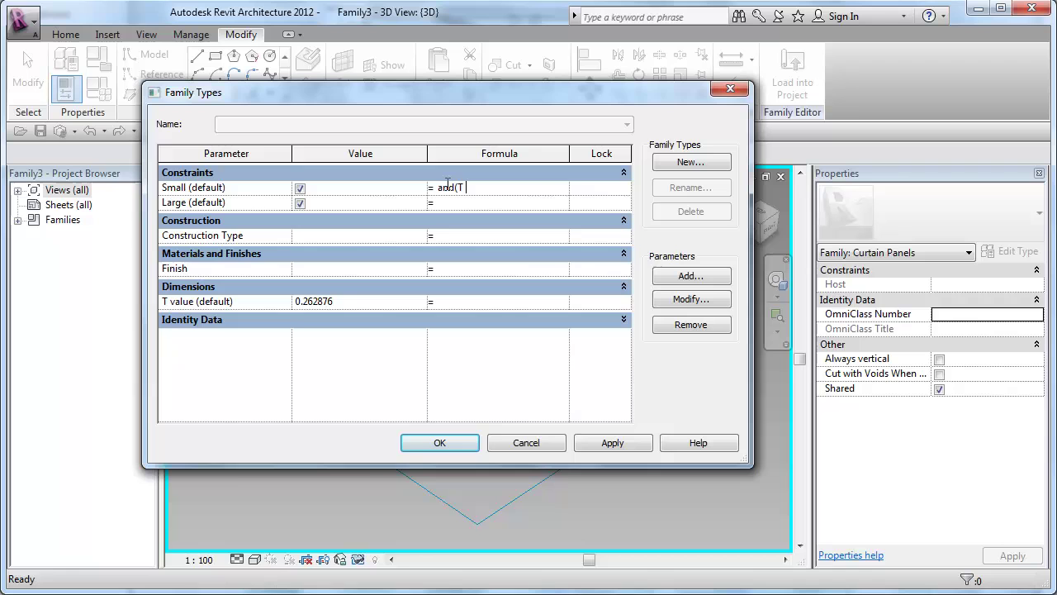
text(value)
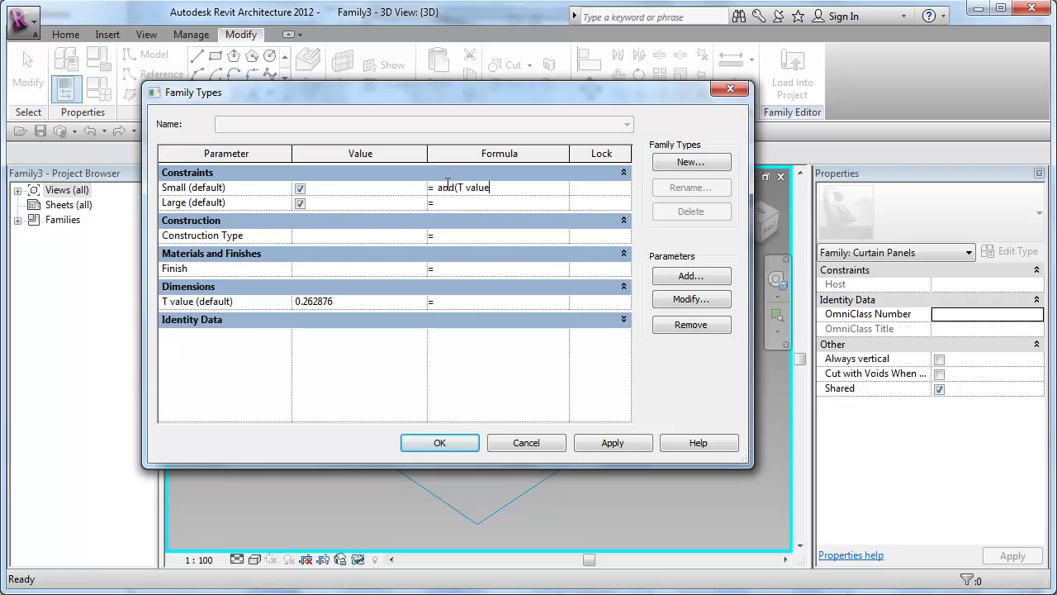
text(,0)
key(BackSpace)
text(<0.5)
drag(524, 185, 434, 190)
key(ctrl+c)
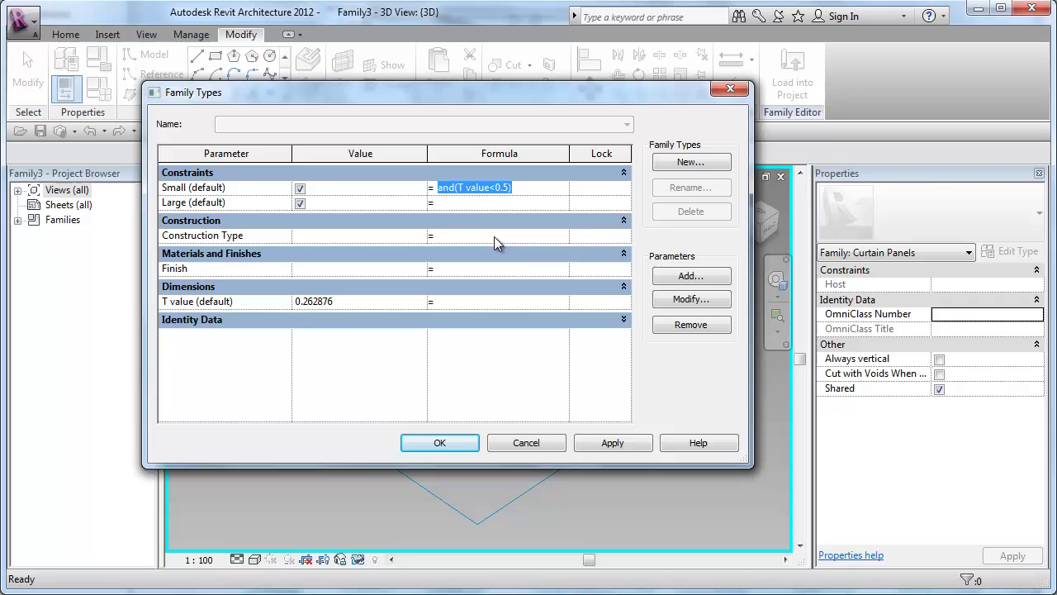
click(466, 203)
key(ctrl+v)
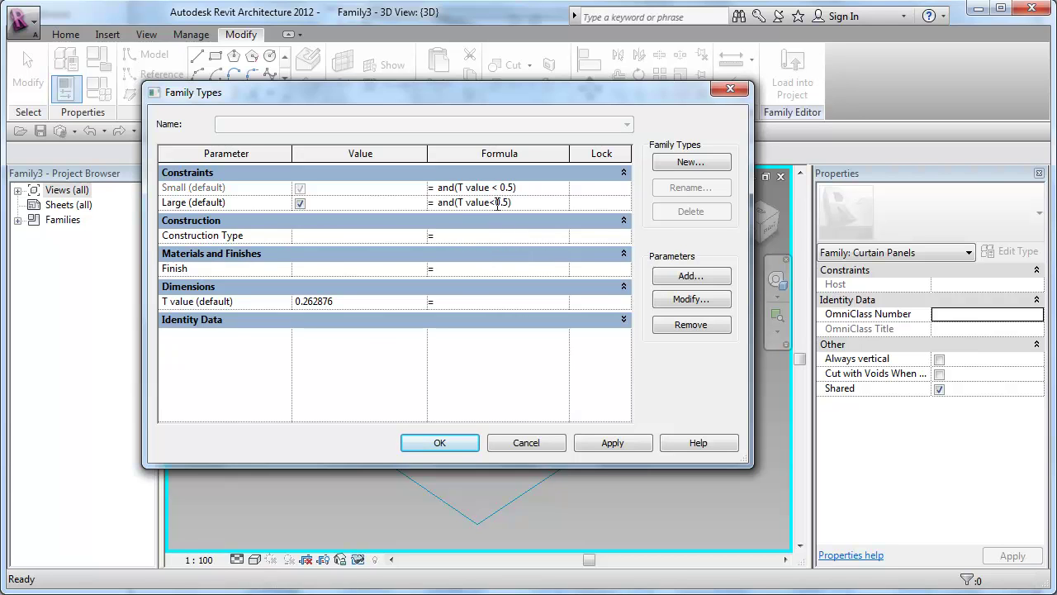
text(>)
Set T value to 0.25 and apply the changes.
click(350, 300)
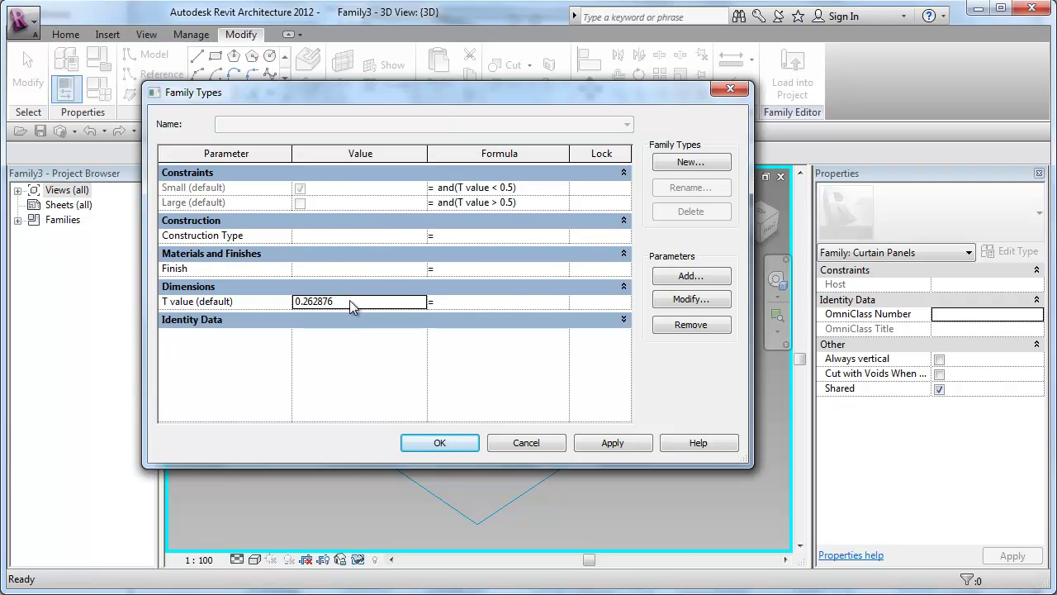
text(0.25)
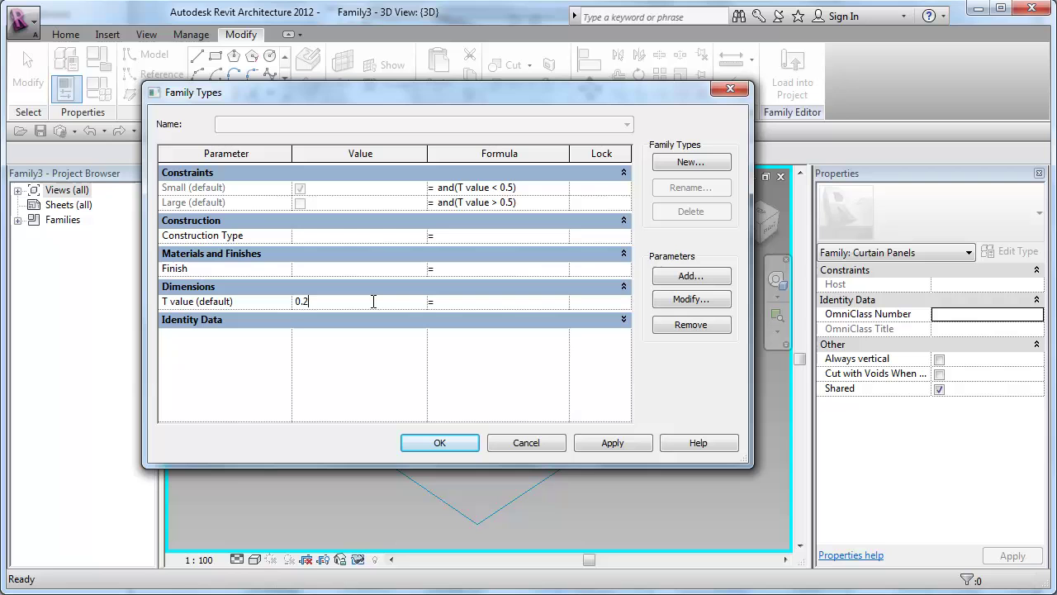
click(599, 444)
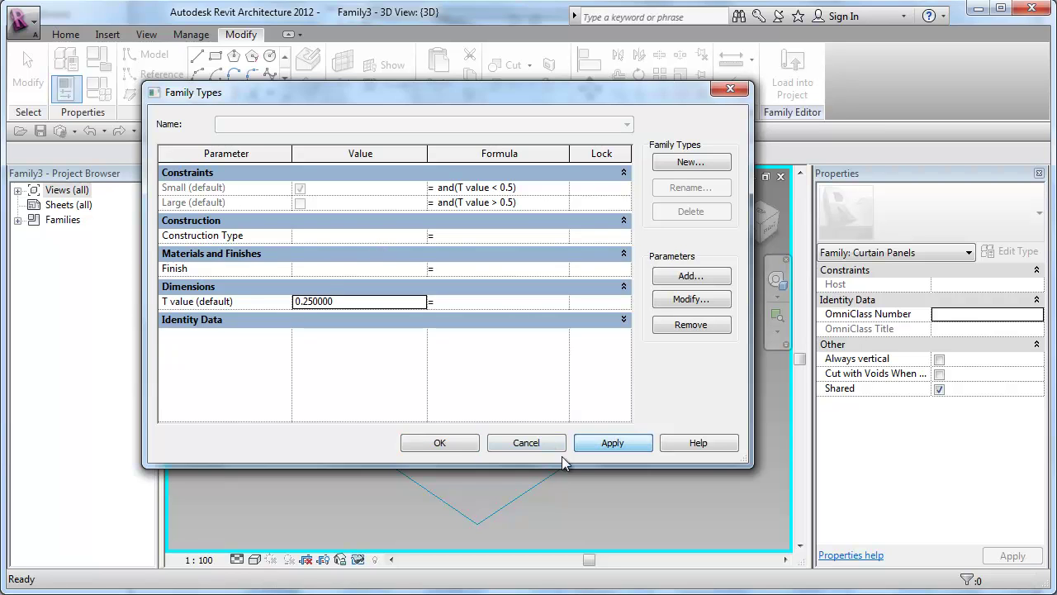
click(448, 446)
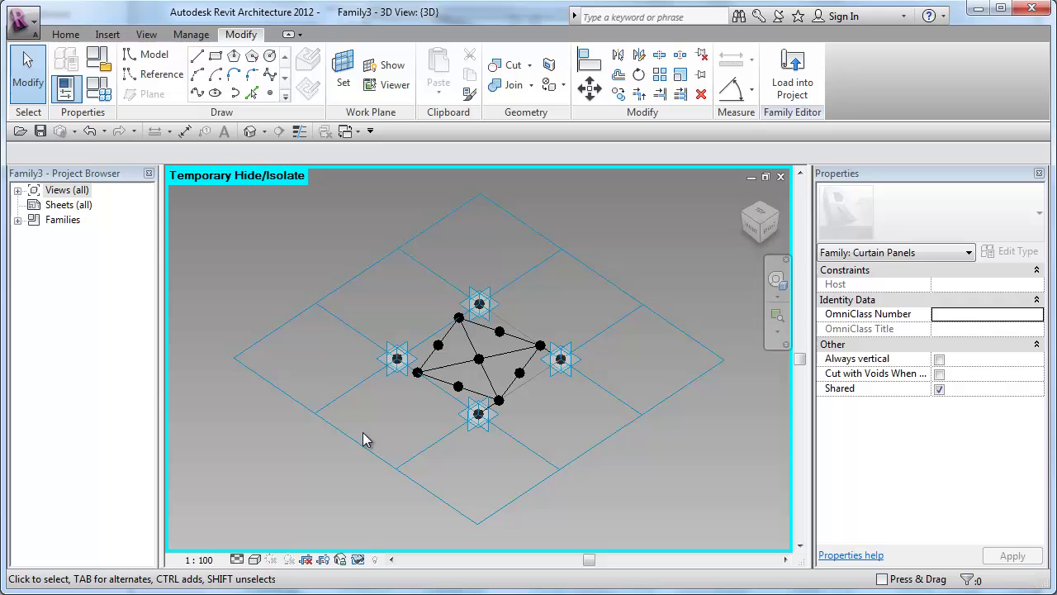
Create a new family from the Metric Curtain Panel Pattern Based template.
click(23, 22)
mouse_move(110, 87)
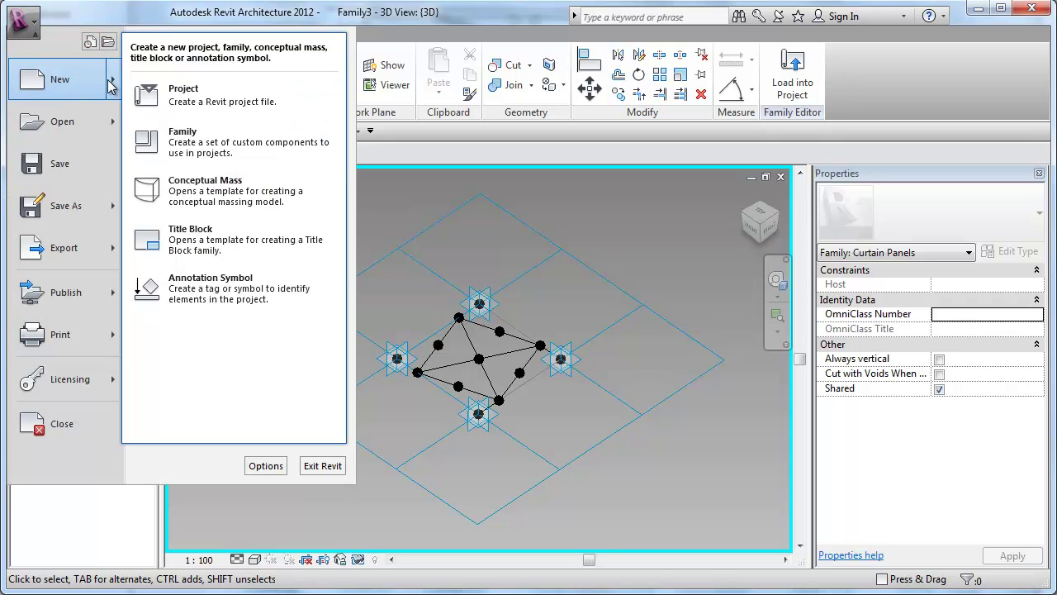
click(181, 147)
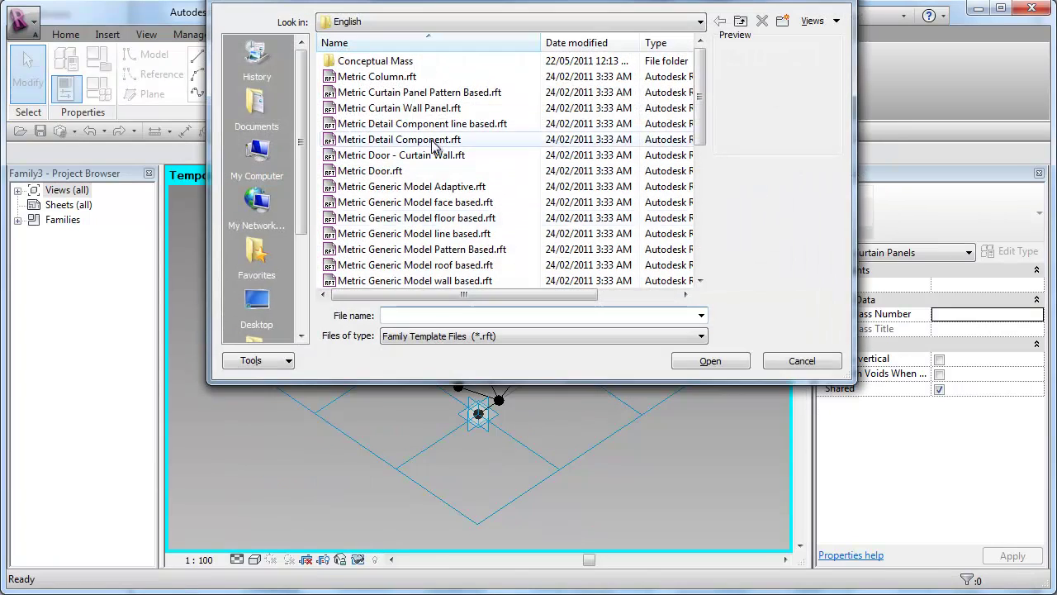
click(405, 93)
click(704, 360)
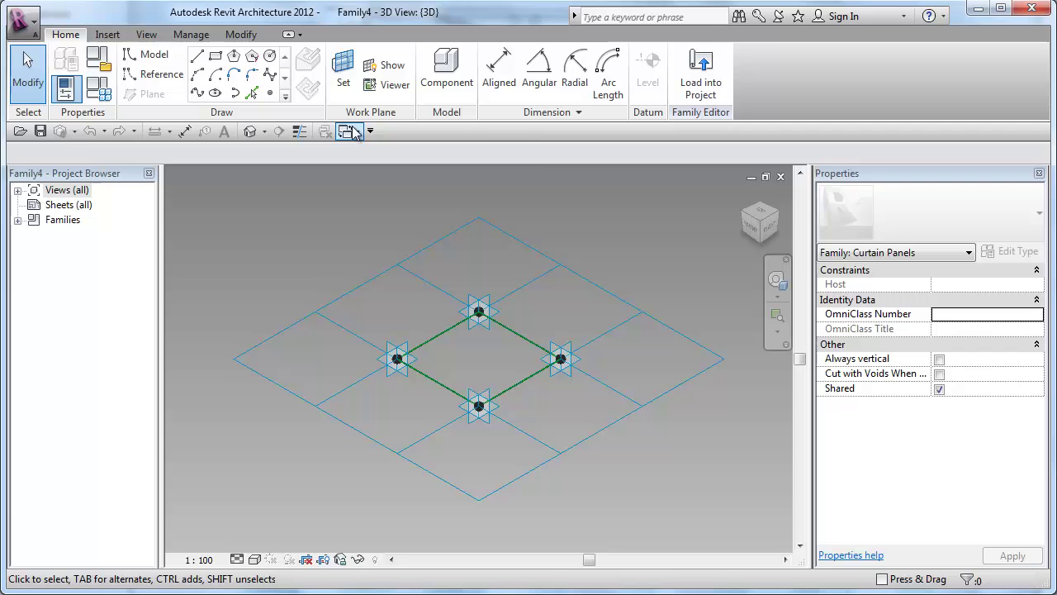
Load the Family3 panel into the new Family4.
click(345, 130)
click(376, 170)
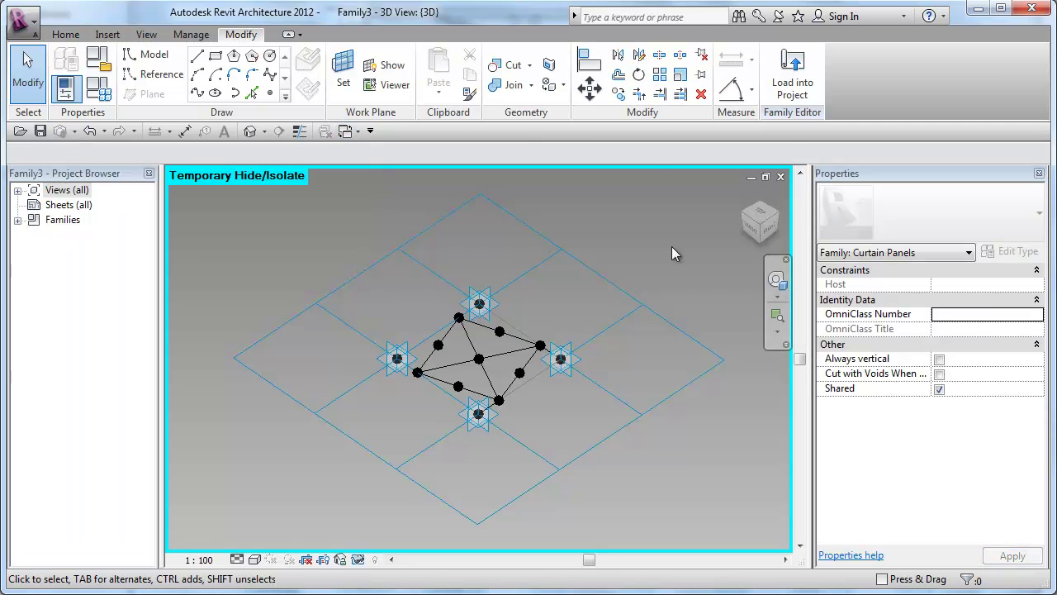
click(794, 82)
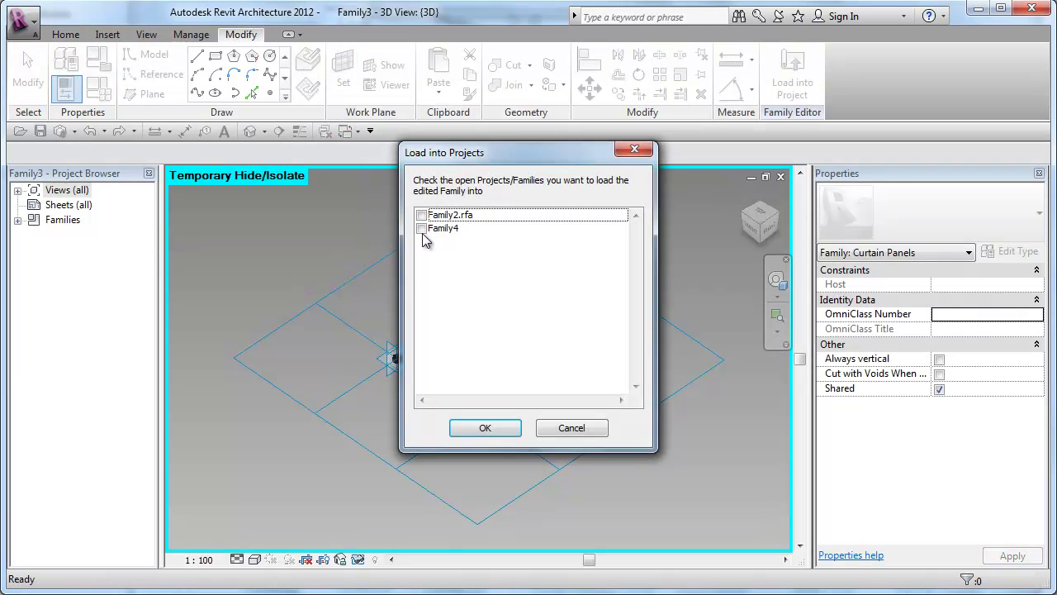
click(421, 229)
Finish loading Family3, then turn Family4's four reference lines into a flat solid surface form.
click(483, 427)
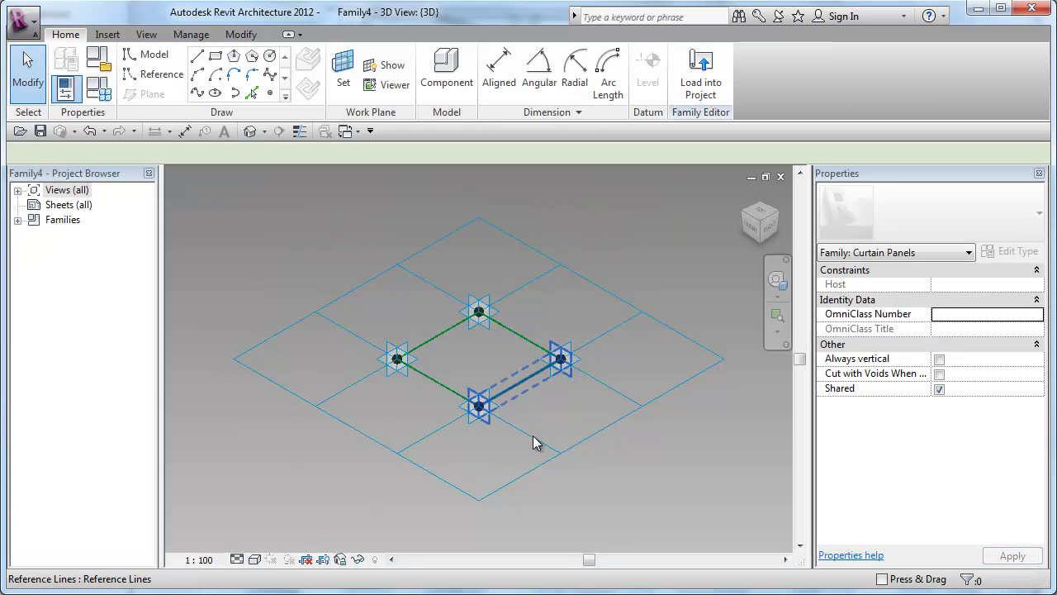
click(533, 435)
middle_drag(552, 405, 571, 463)
click(789, 91)
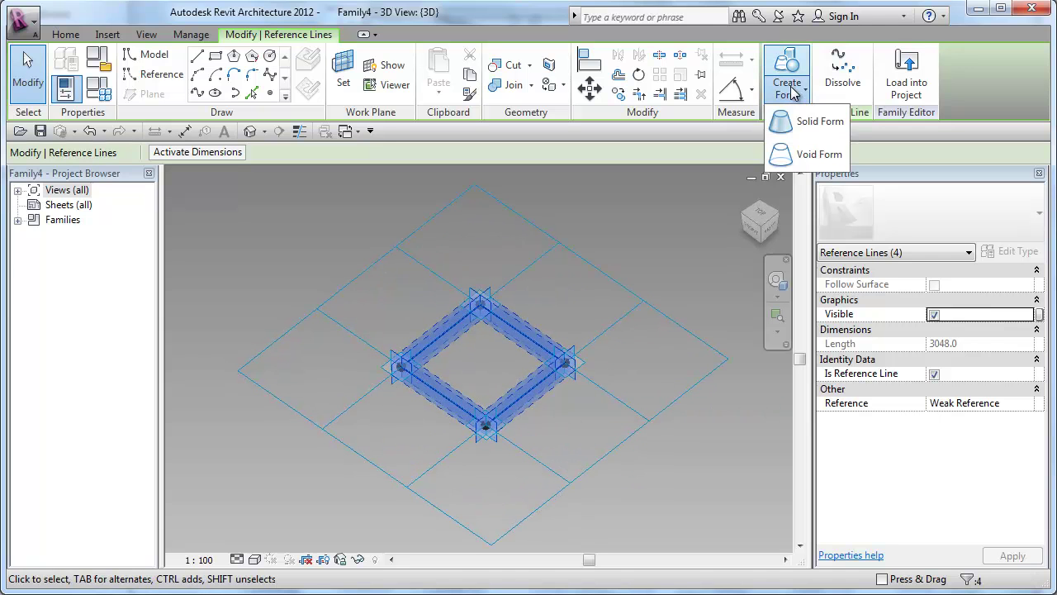
click(819, 124)
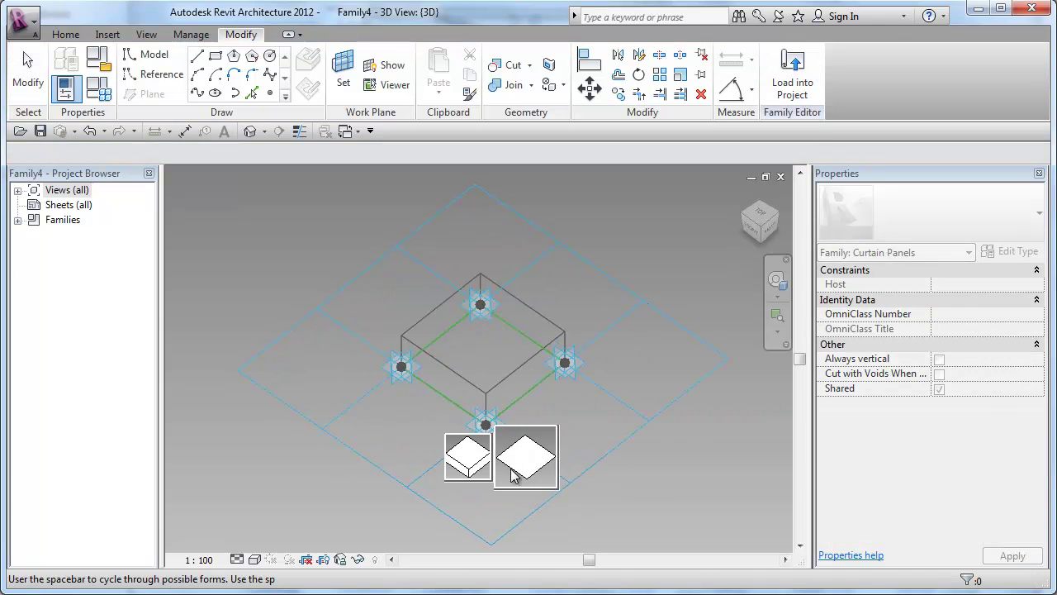
click(513, 473)
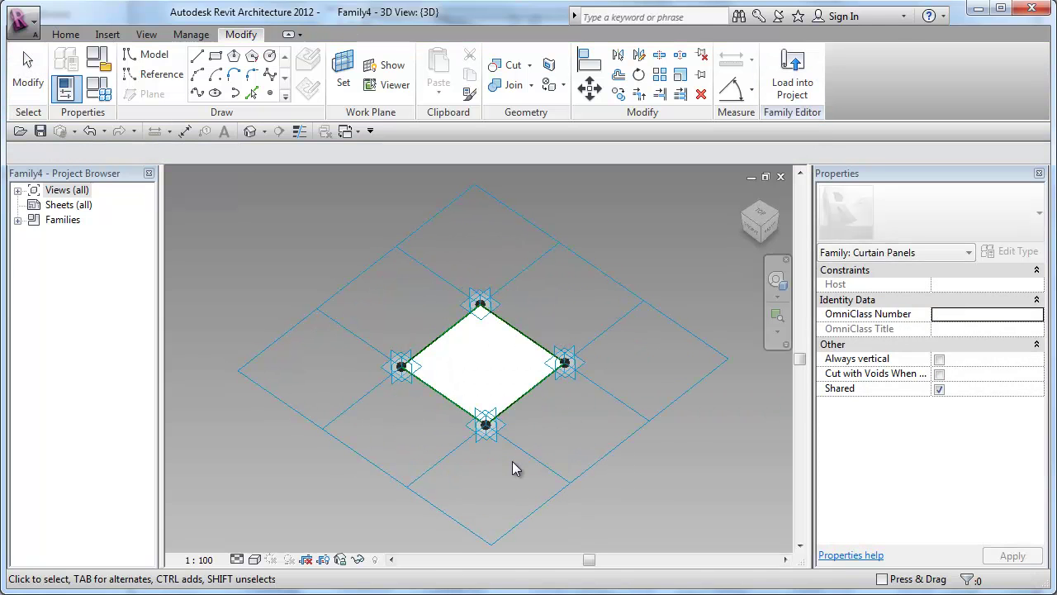
click(489, 364)
Divide the new surface with U and V grid numbers of 2 each.
click(867, 71)
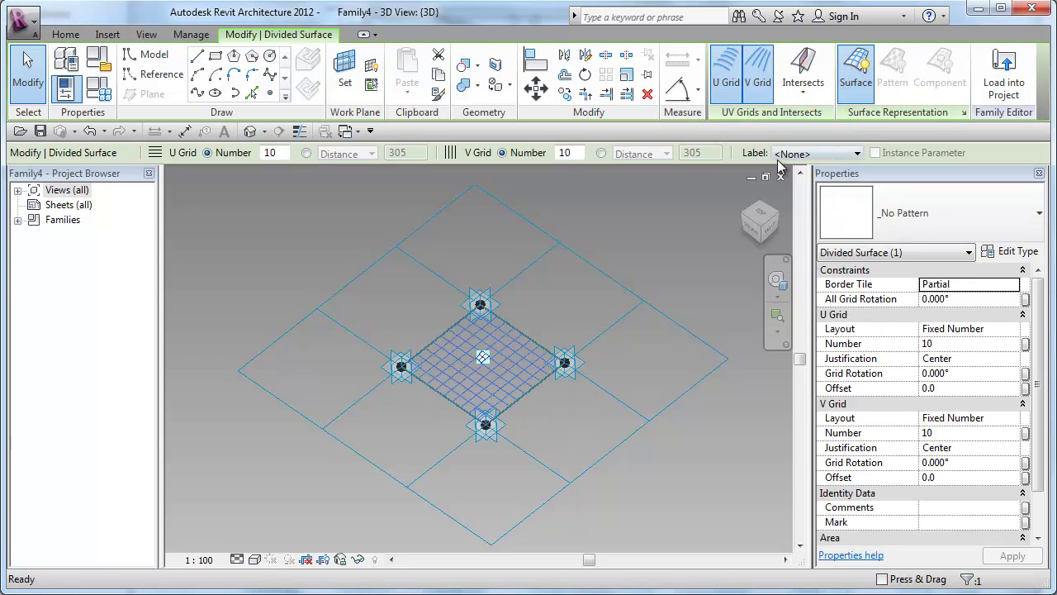
click(952, 343)
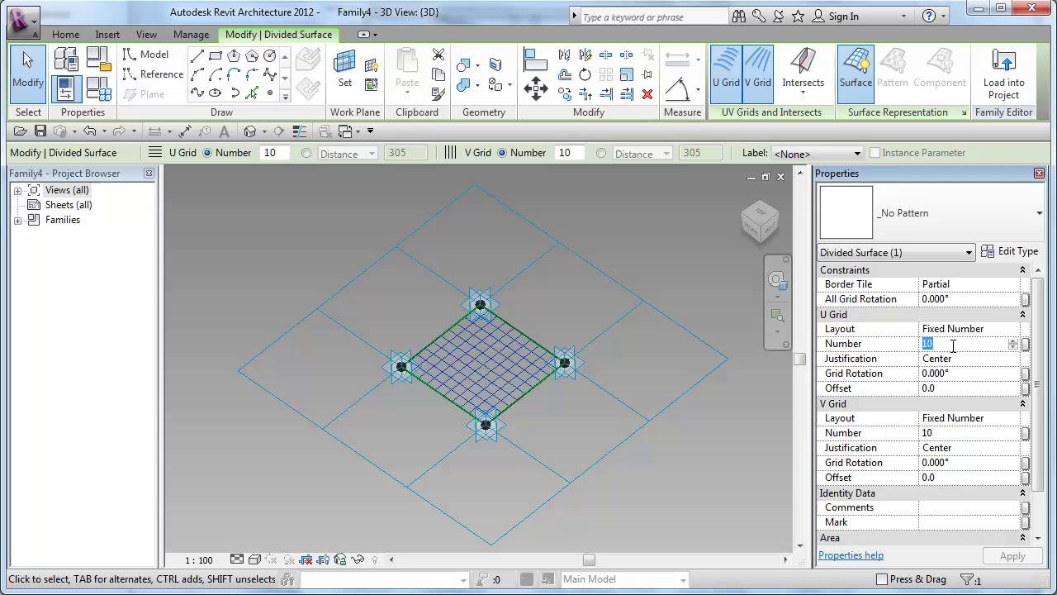
text(2)
click(956, 434)
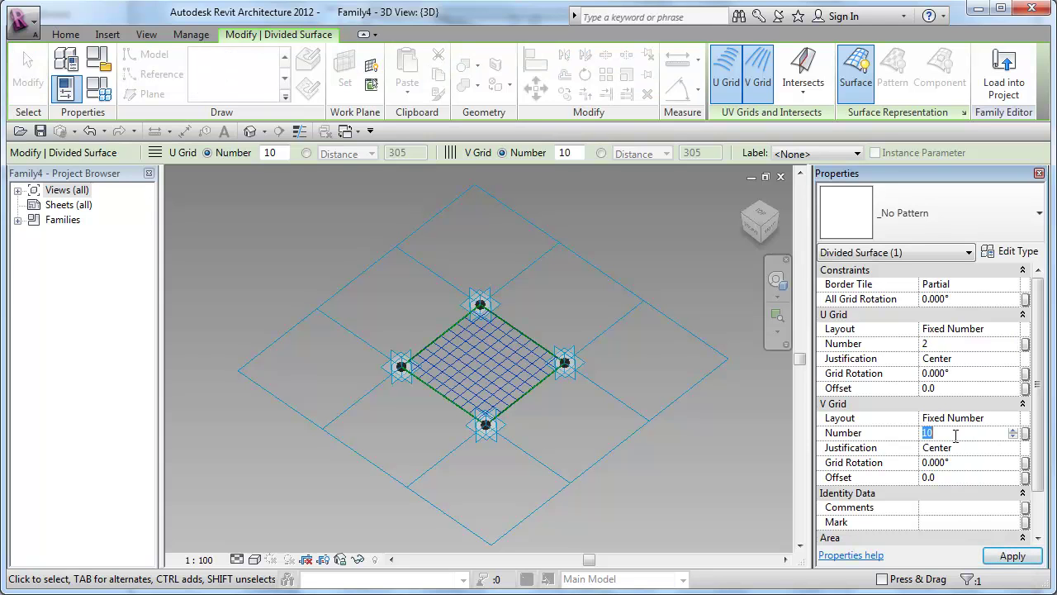
text(2)
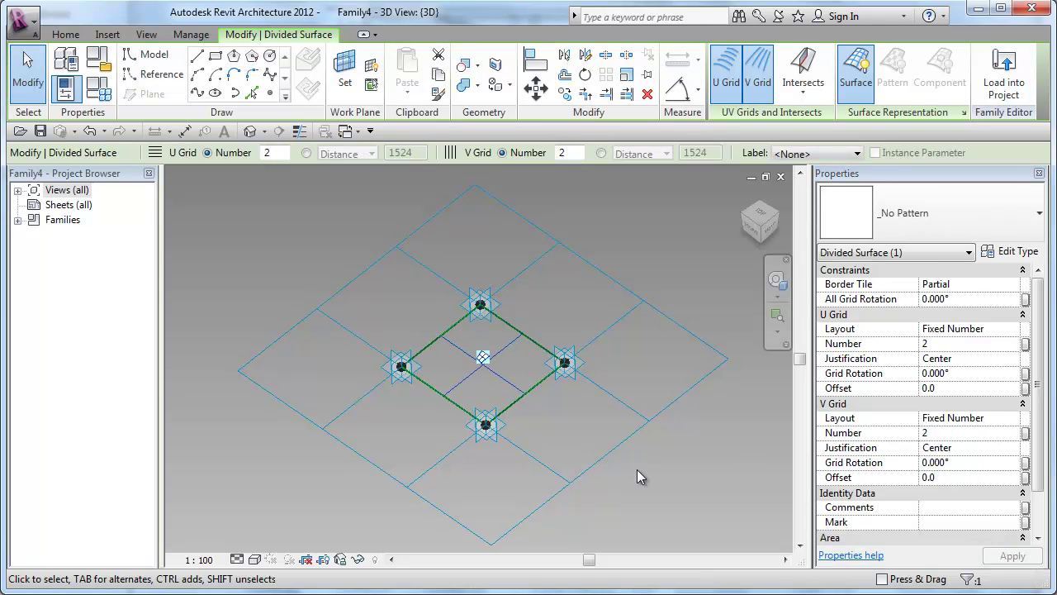
click(639, 471)
click(476, 360)
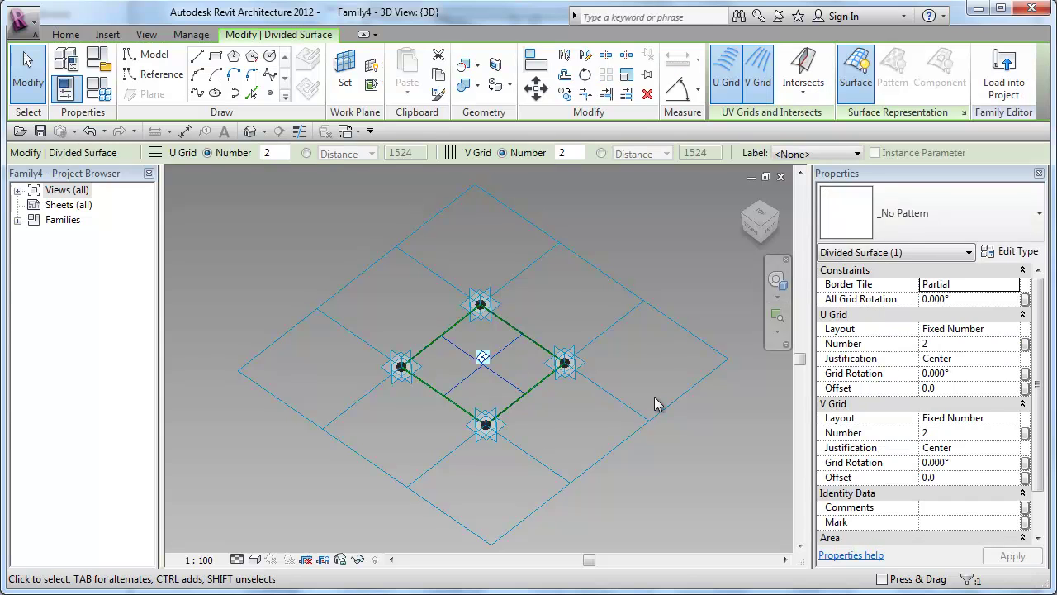
Apply the Family3 panel pattern to Family4's divided surface.
click(1035, 232)
drag(1038, 462, 1039, 394)
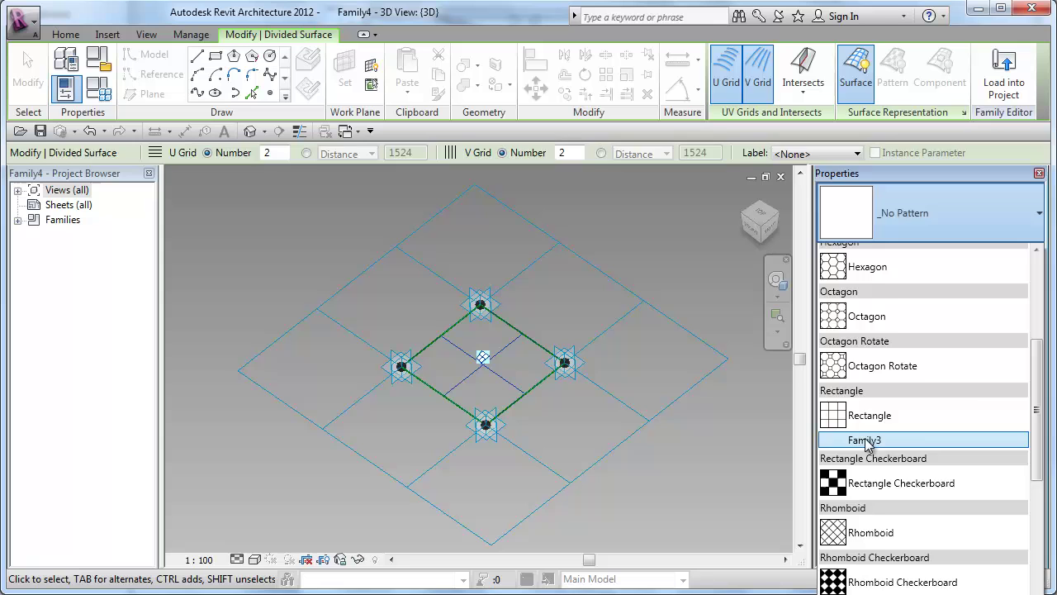
click(865, 440)
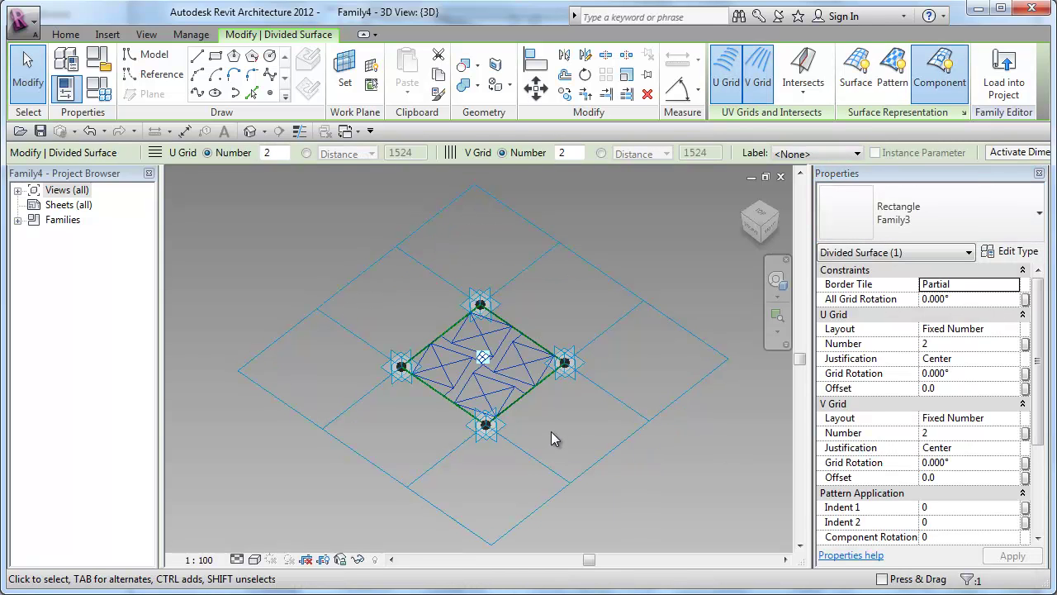
middle_drag(553, 431, 572, 393)
click(581, 388)
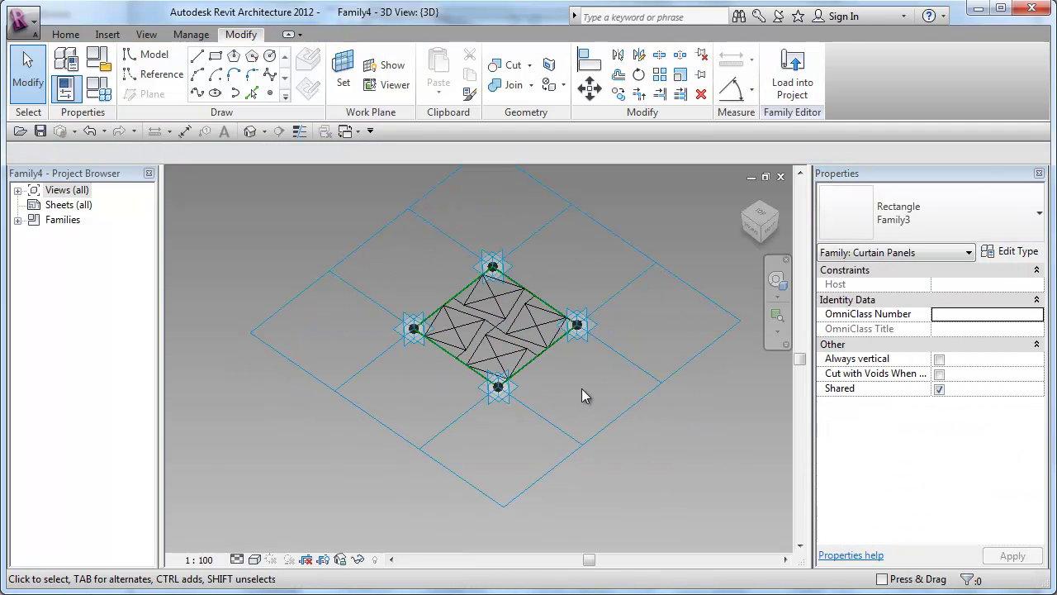
Change the top and bottom curtain panels' T value to 0.75.
key(Tab)
key(Tab)
click(490, 298)
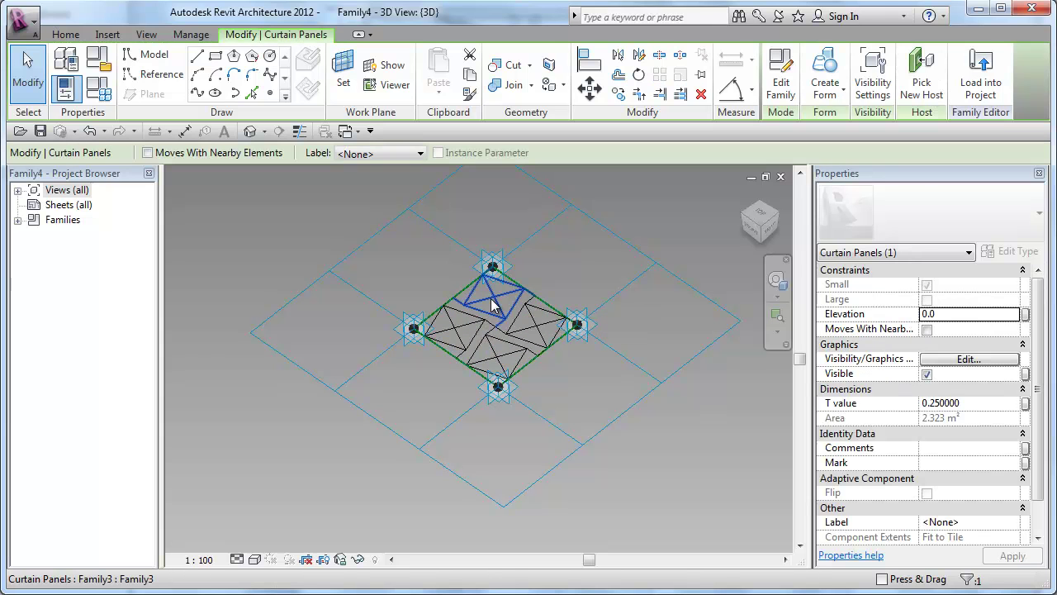
click(976, 402)
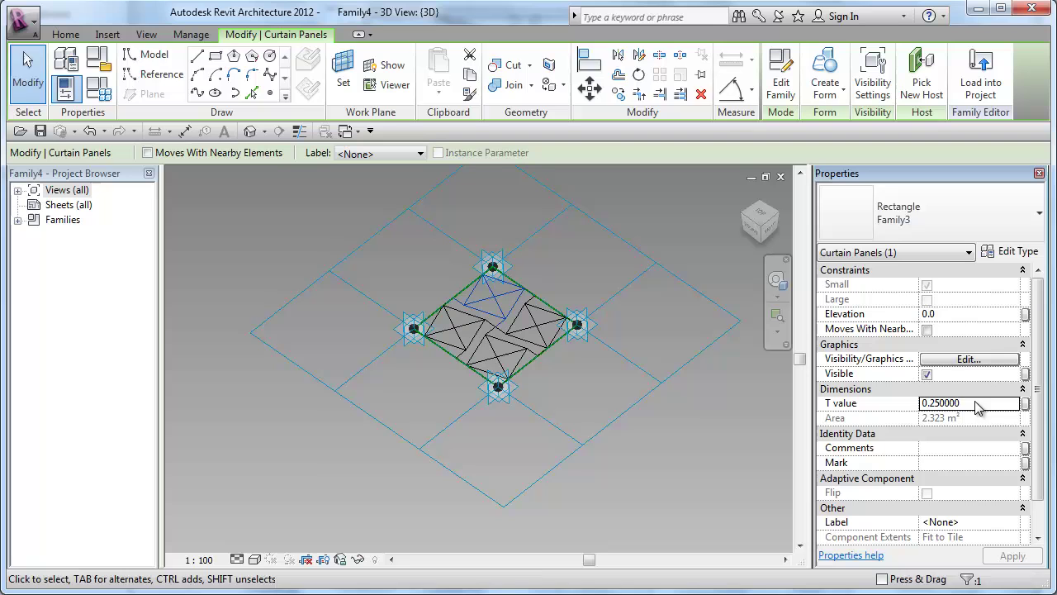
text(0.75)
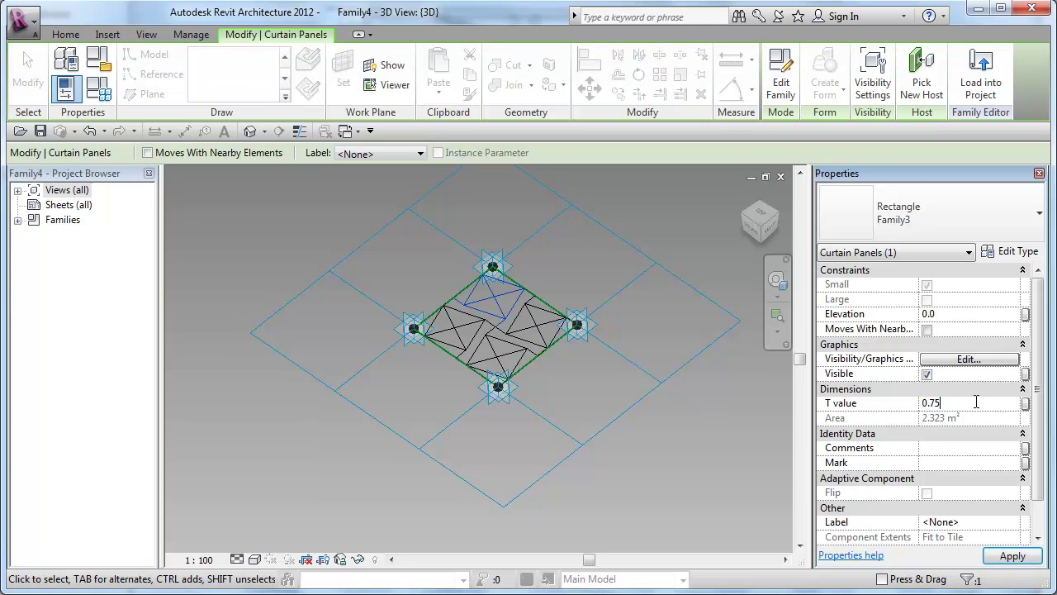
click(648, 442)
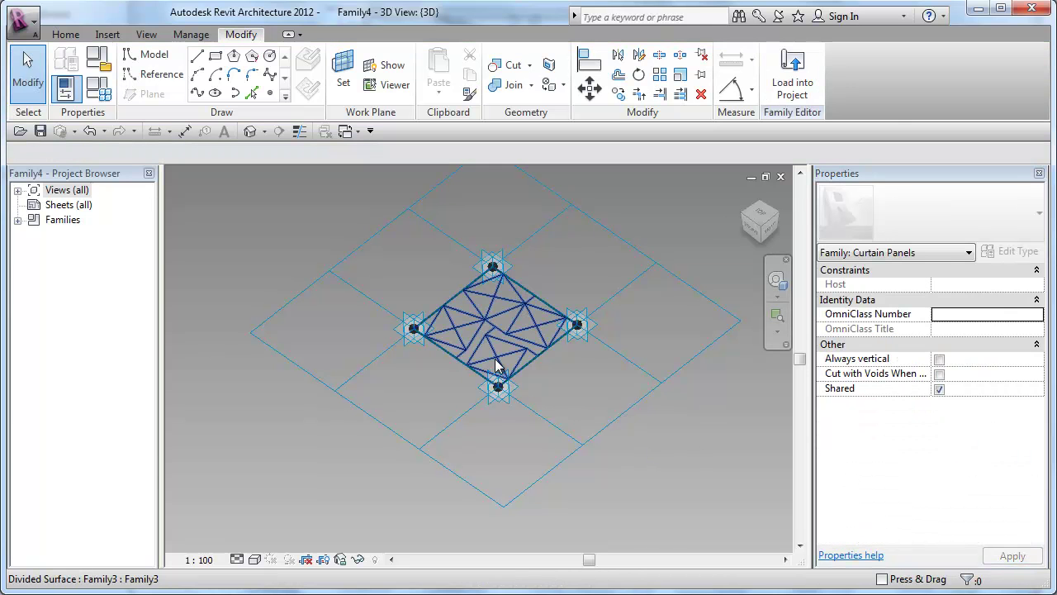
key(Tab)
key(Tab)
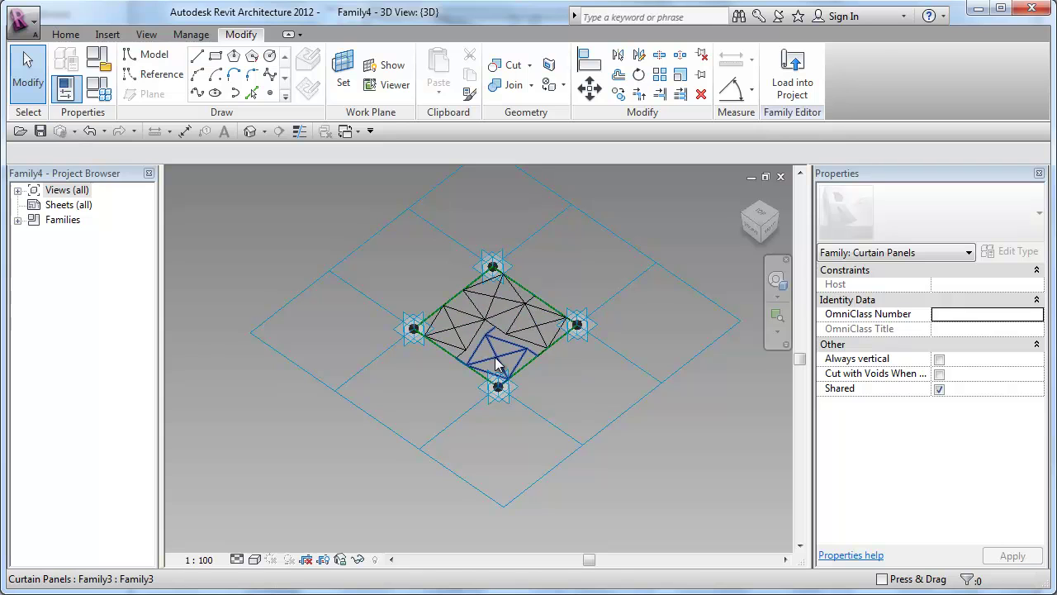
click(497, 364)
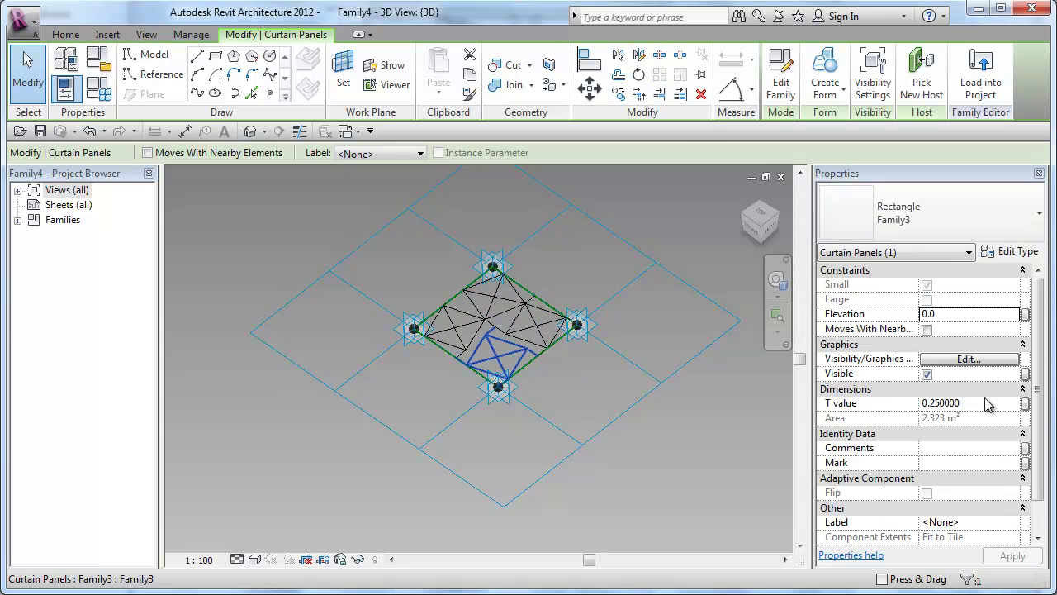
click(985, 403)
text(0.)
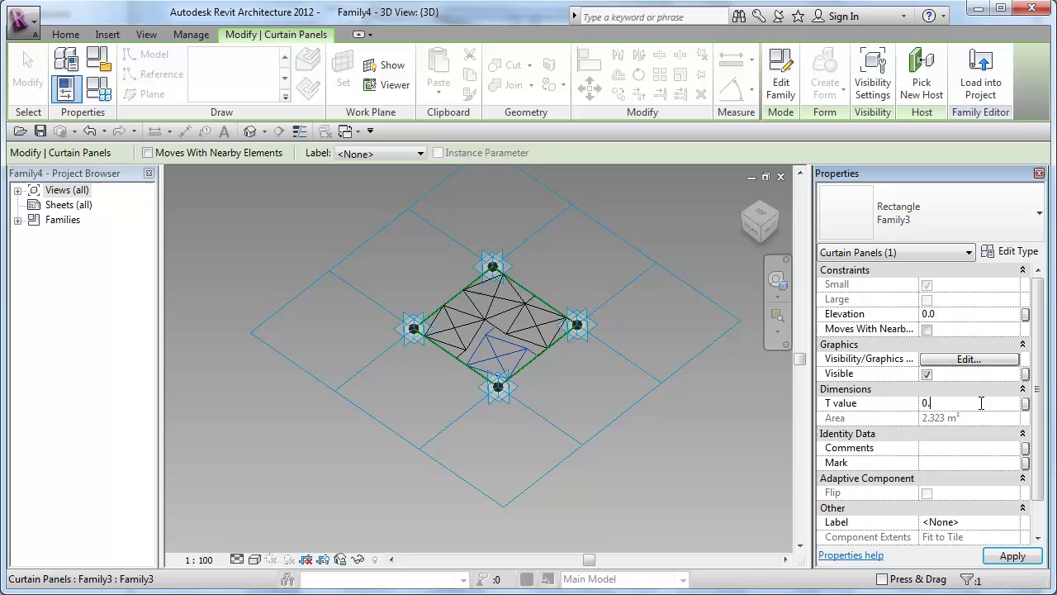
text(75)
key(Return)
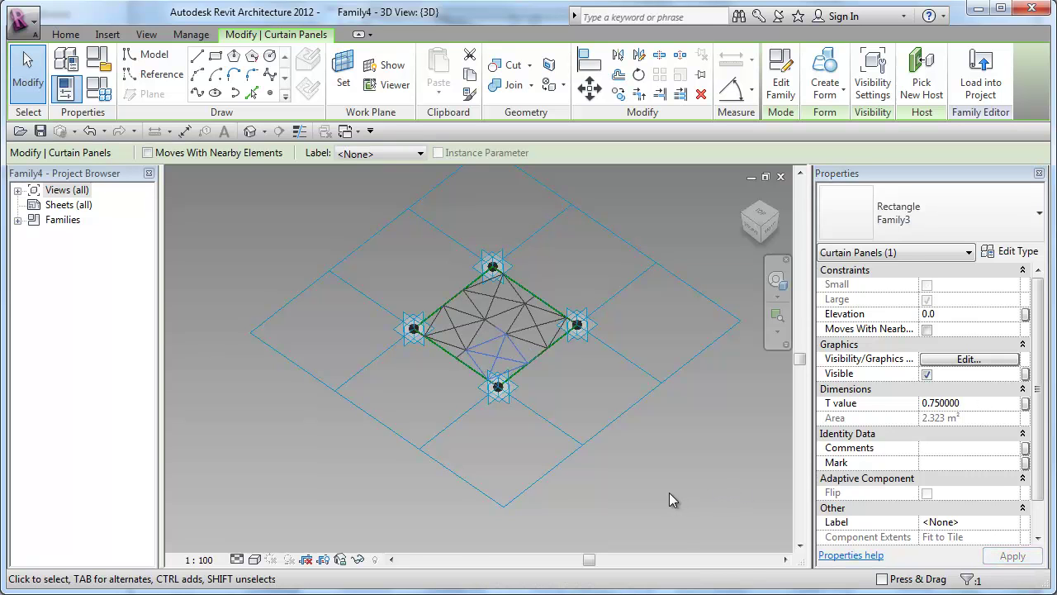
click(666, 492)
View the panels from above and compare them with the triangle-pattern reference image.
shift+middle_drag(531, 386, 609, 451)
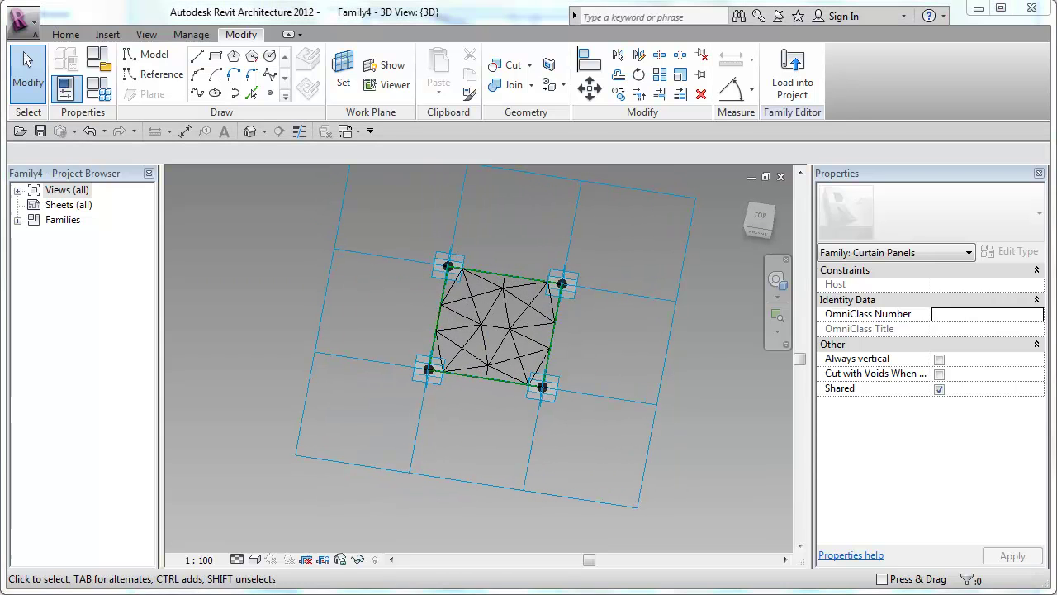
click(460, 554)
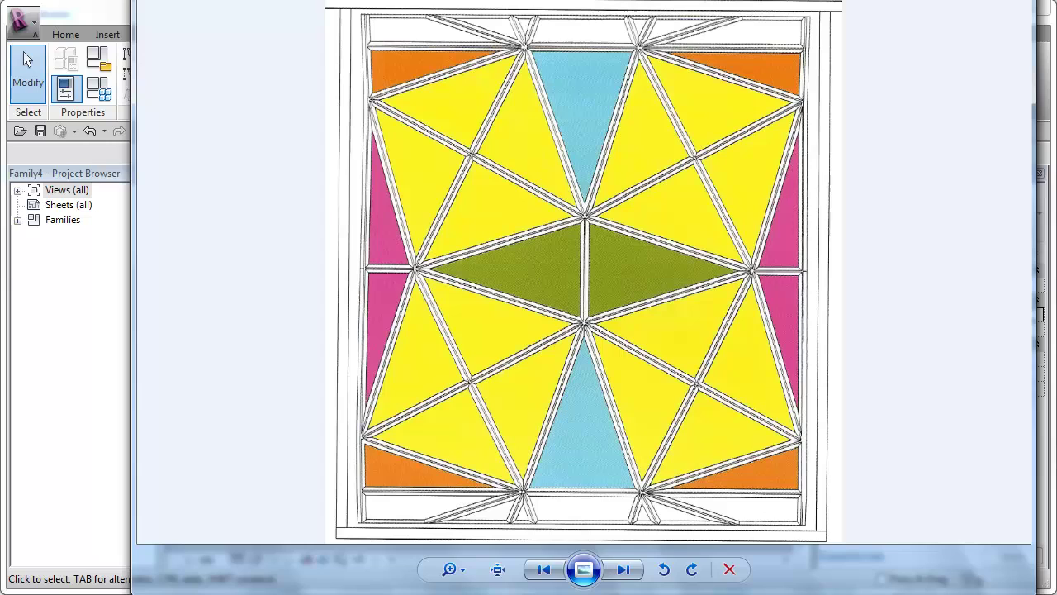
click(94, 568)
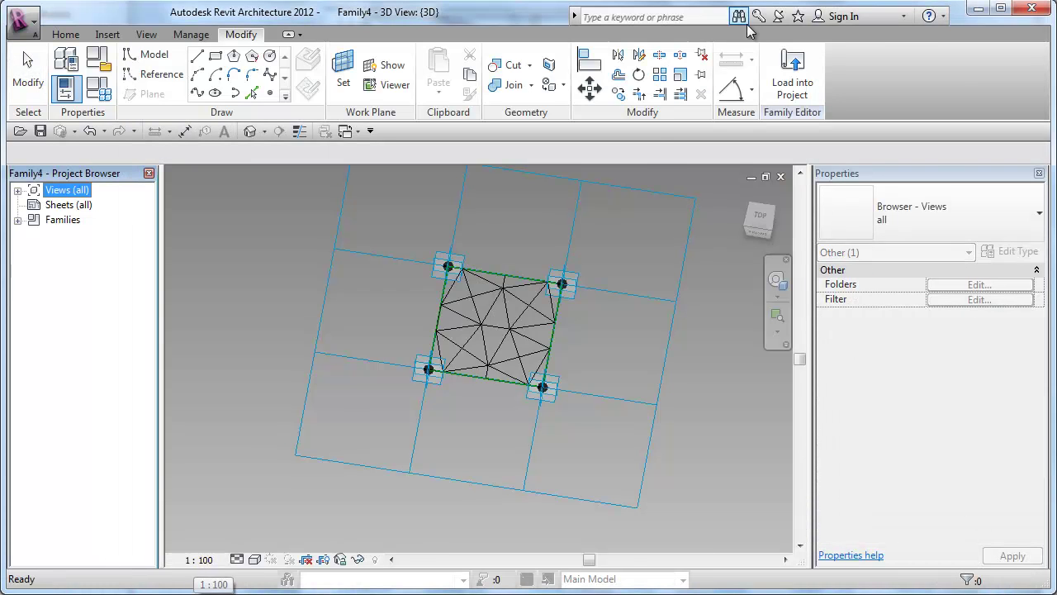
Load the panel family into Family2.rfa and bring the twisted mass into view.
click(792, 79)
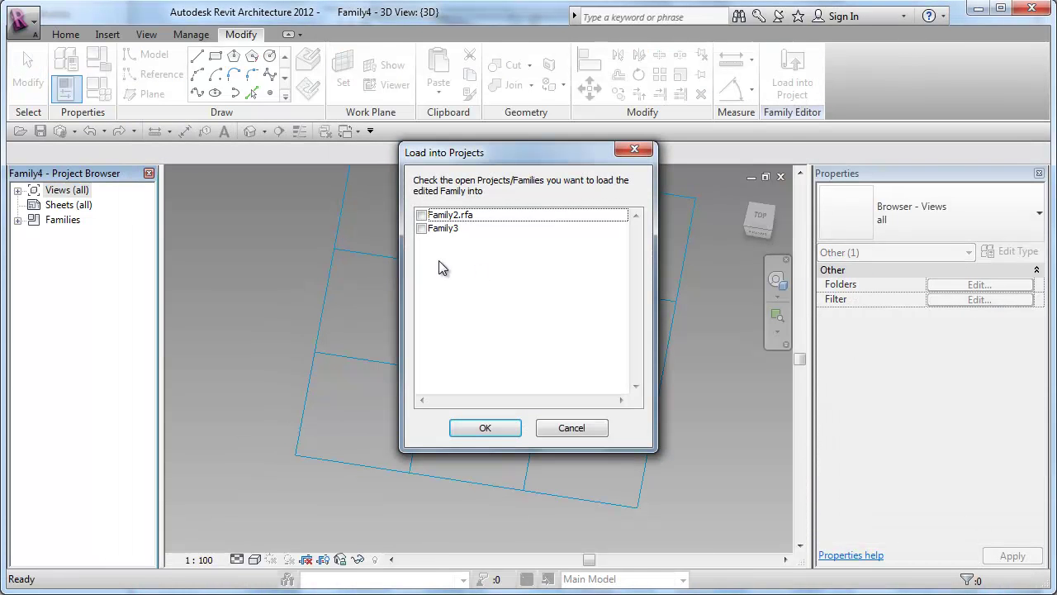
click(421, 215)
click(485, 427)
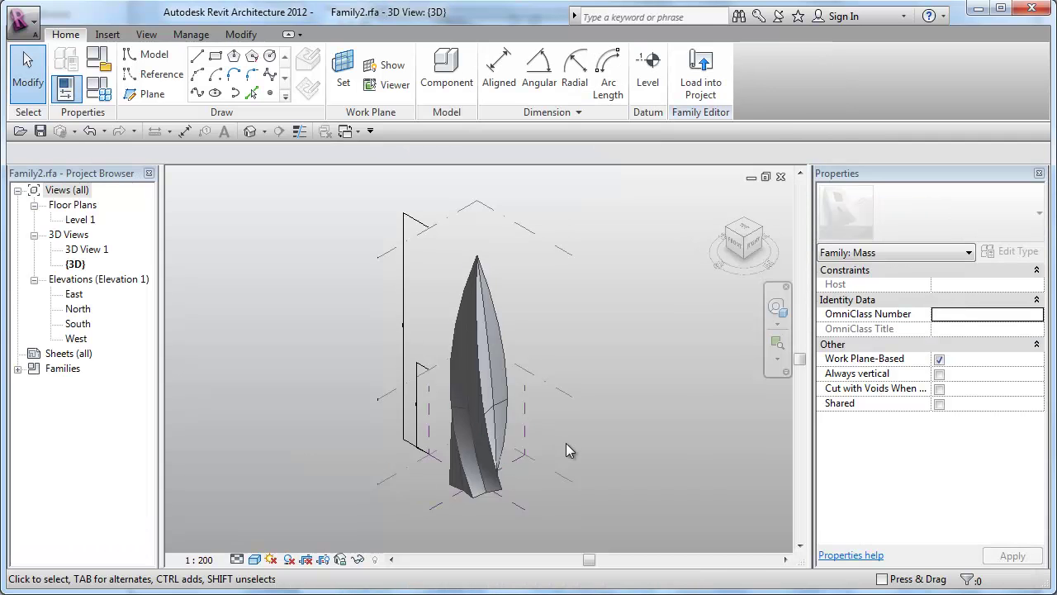
middle_drag(566, 443, 597, 431)
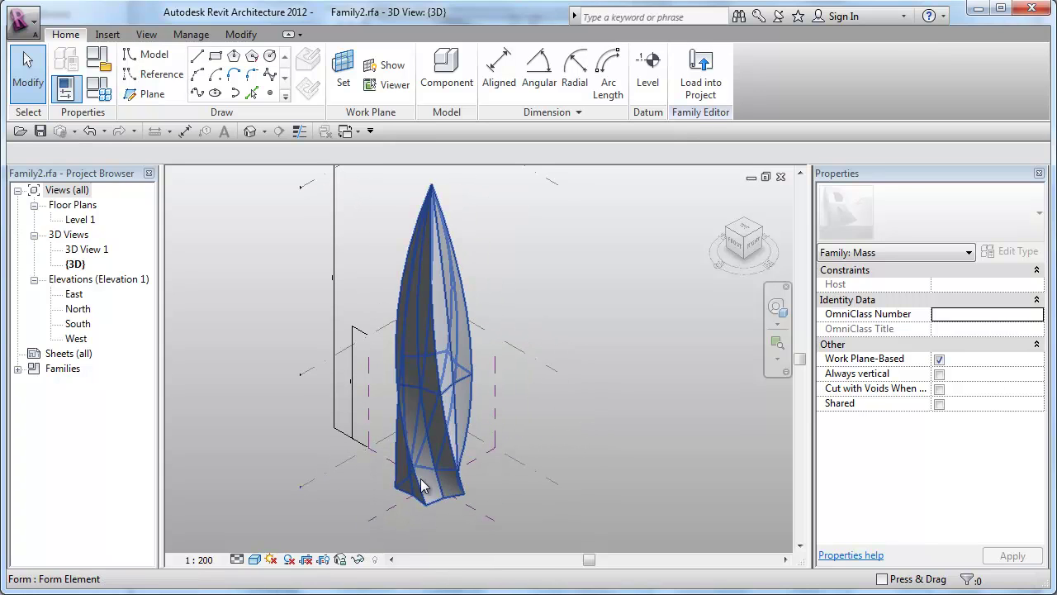
Select two individual faces of the twisted mass and divide them.
key(Tab)
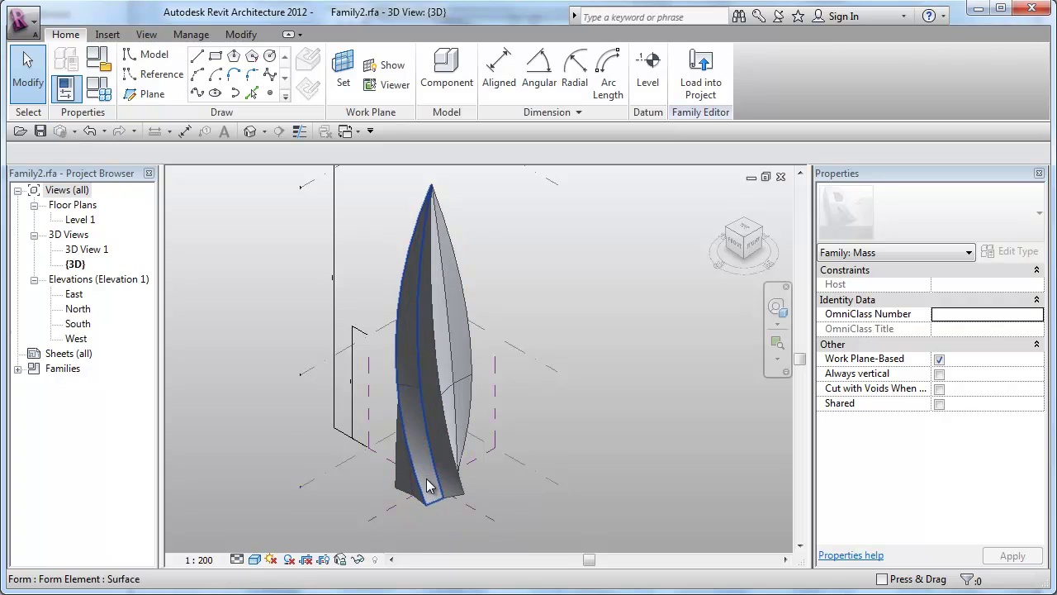
click(547, 507)
shift+middle_drag(547, 507, 448, 524)
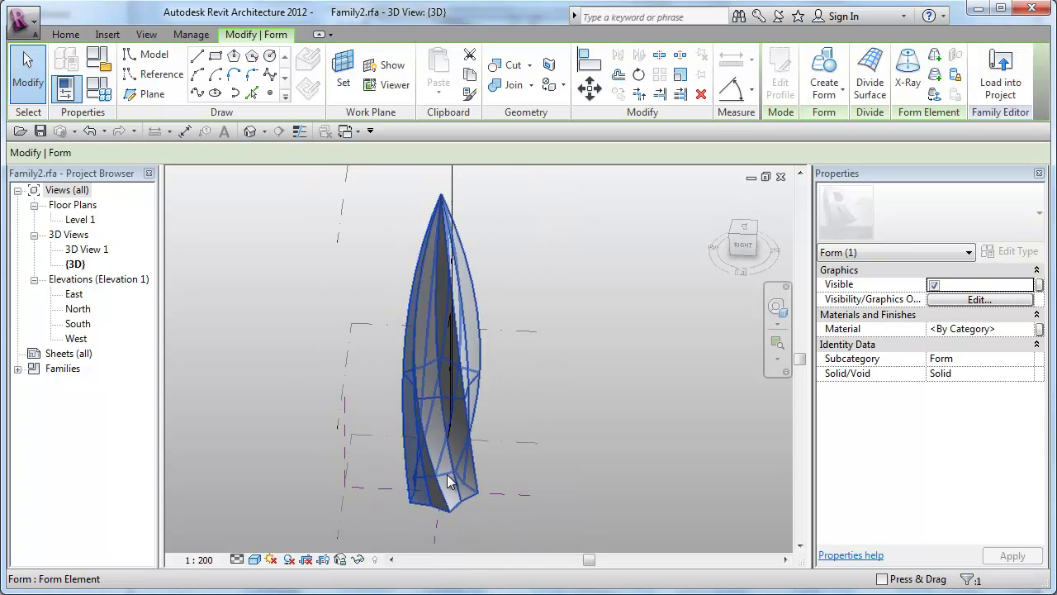
key(Tab)
click(448, 483)
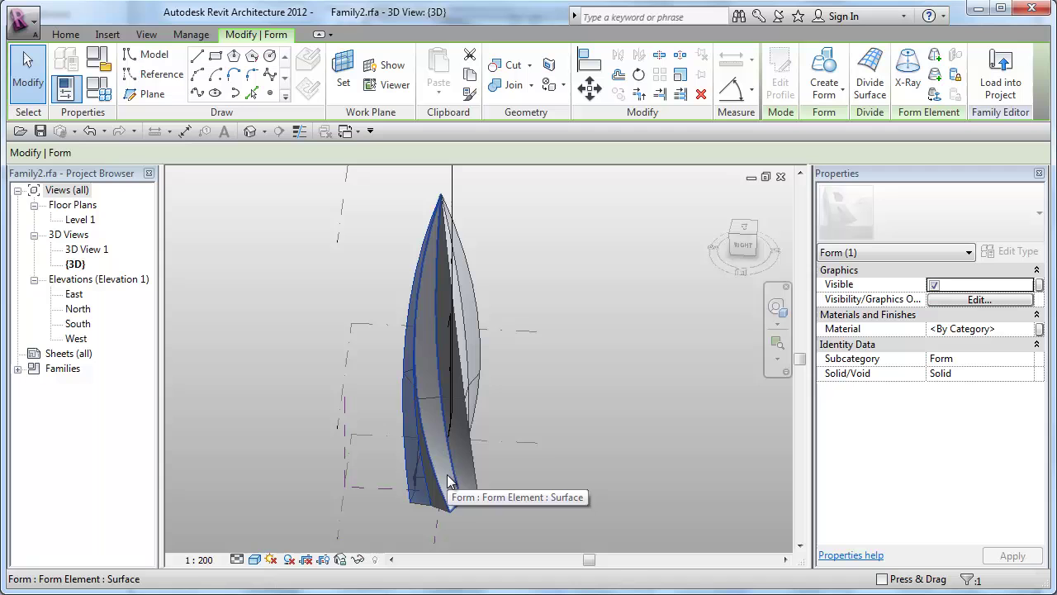
click(871, 92)
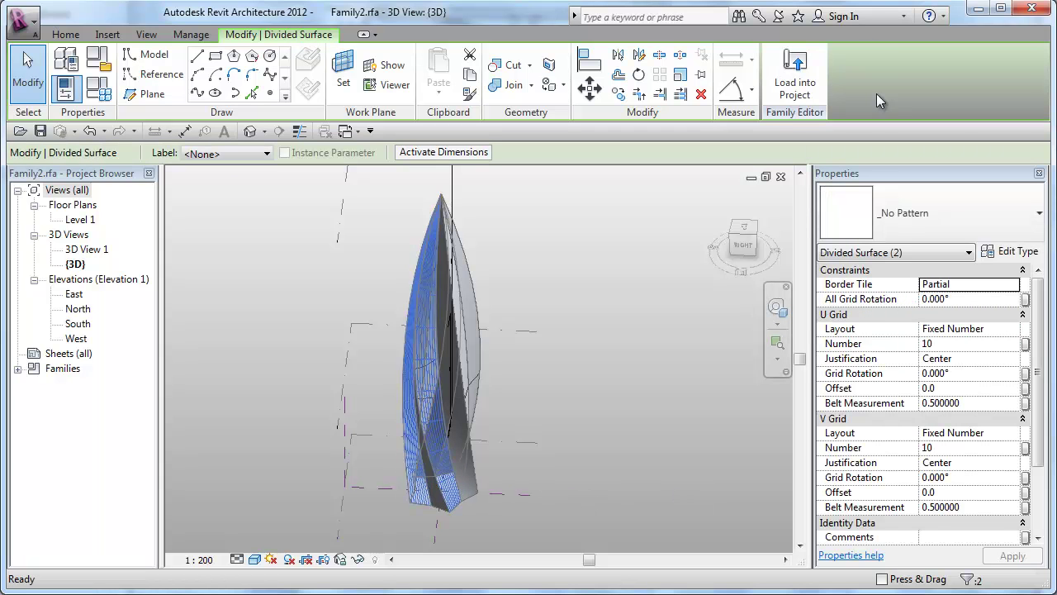
Give the divided surfaces the Rectangle pattern with U grid 40 and V grid 20.
click(1036, 221)
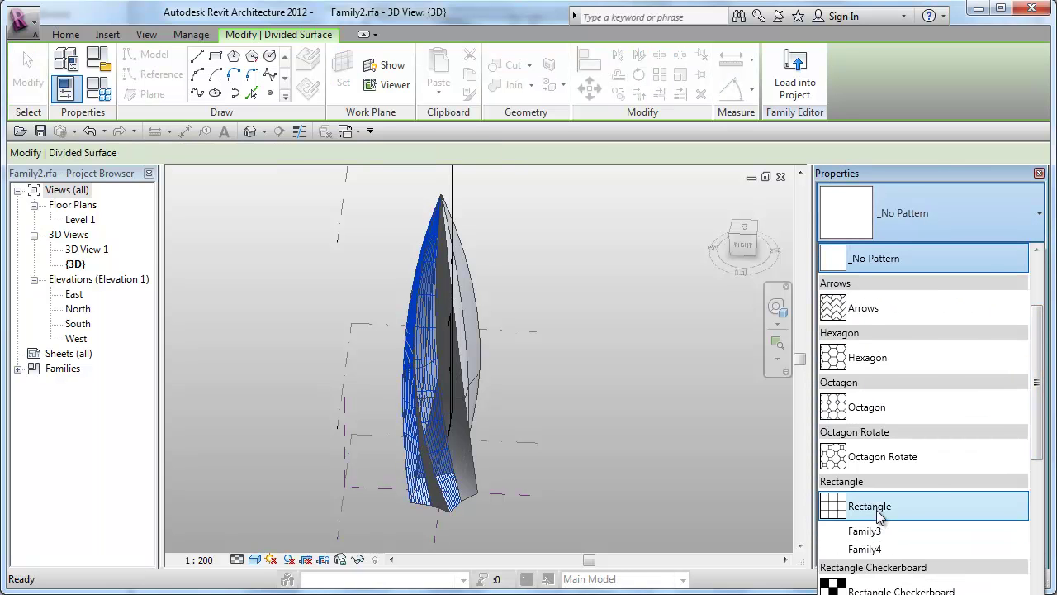
click(878, 507)
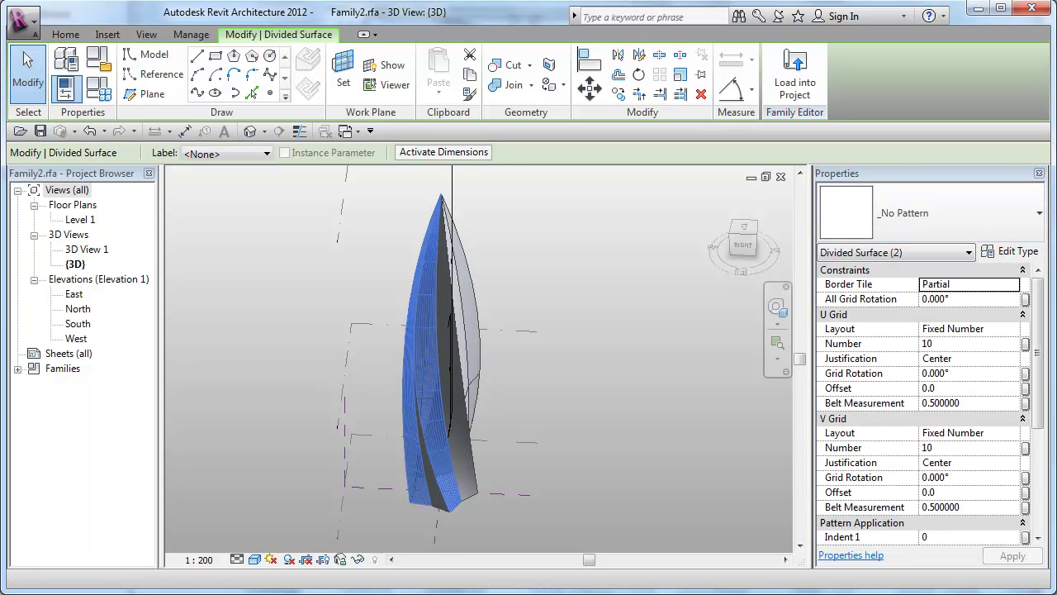
click(962, 342)
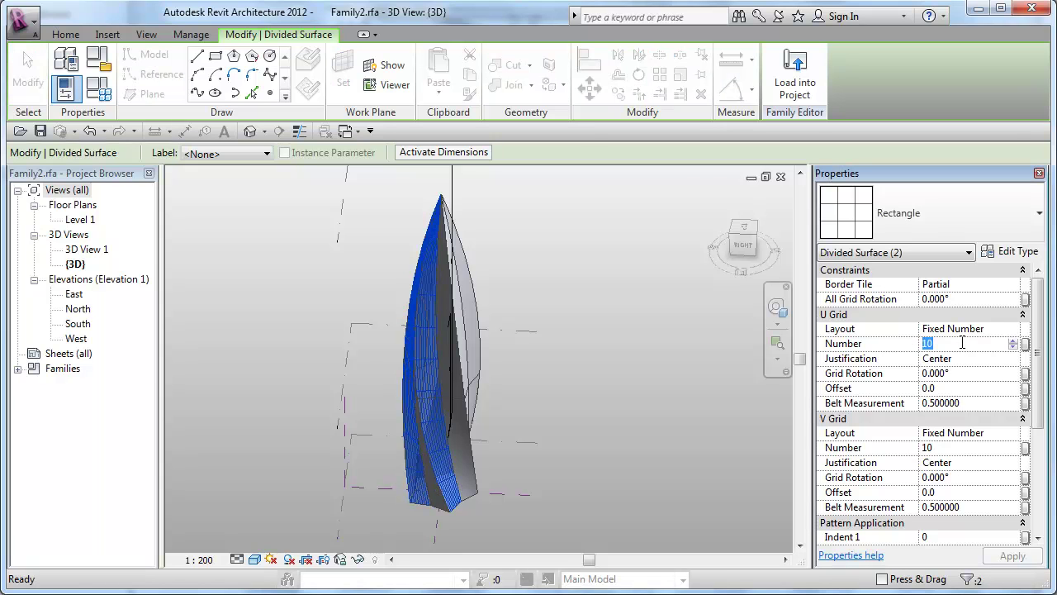
text(40)
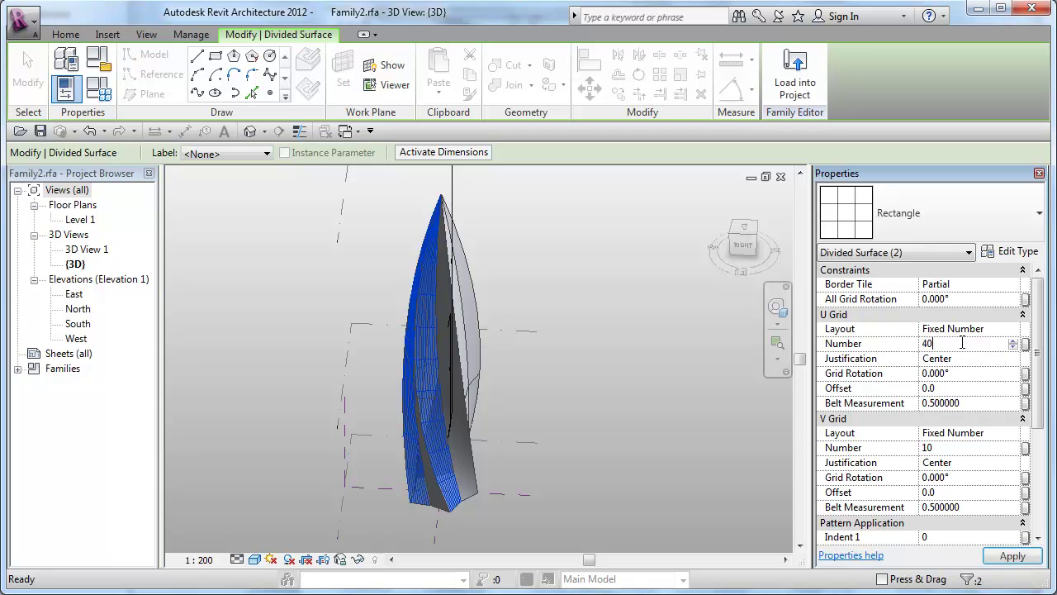
click(944, 448)
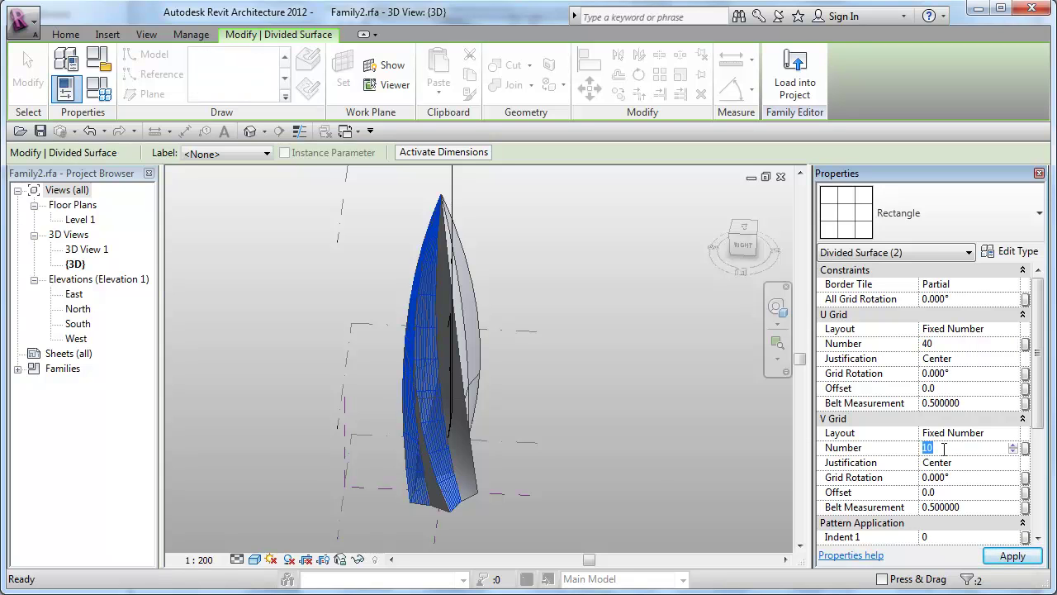
text(20)
click(651, 465)
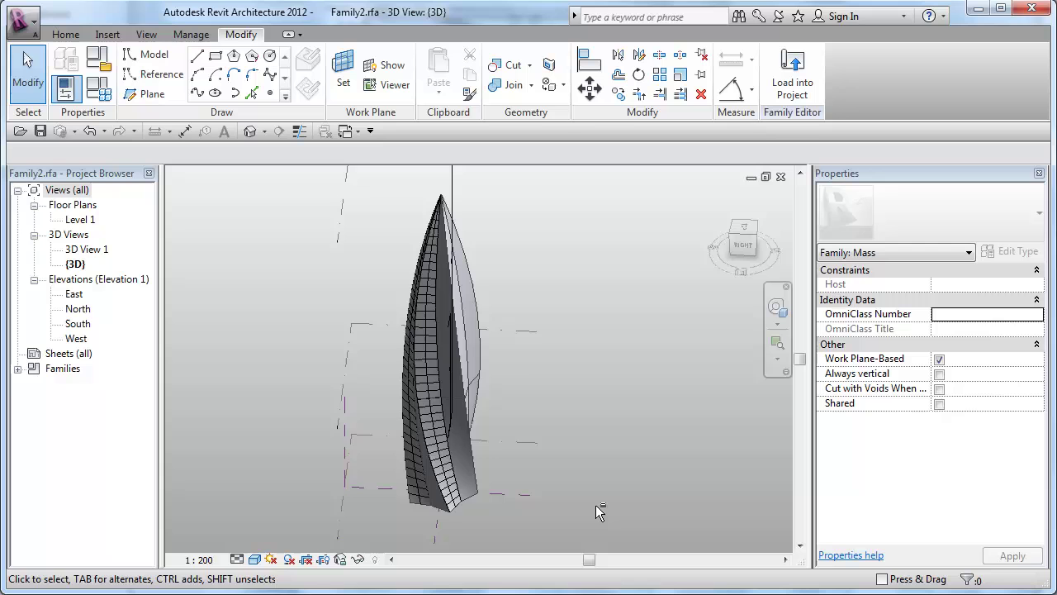
Switch the twisted mass's divided surface pattern to the Family4 triangulated panel.
shift+middle_drag(623, 505, 475, 416)
click(455, 415)
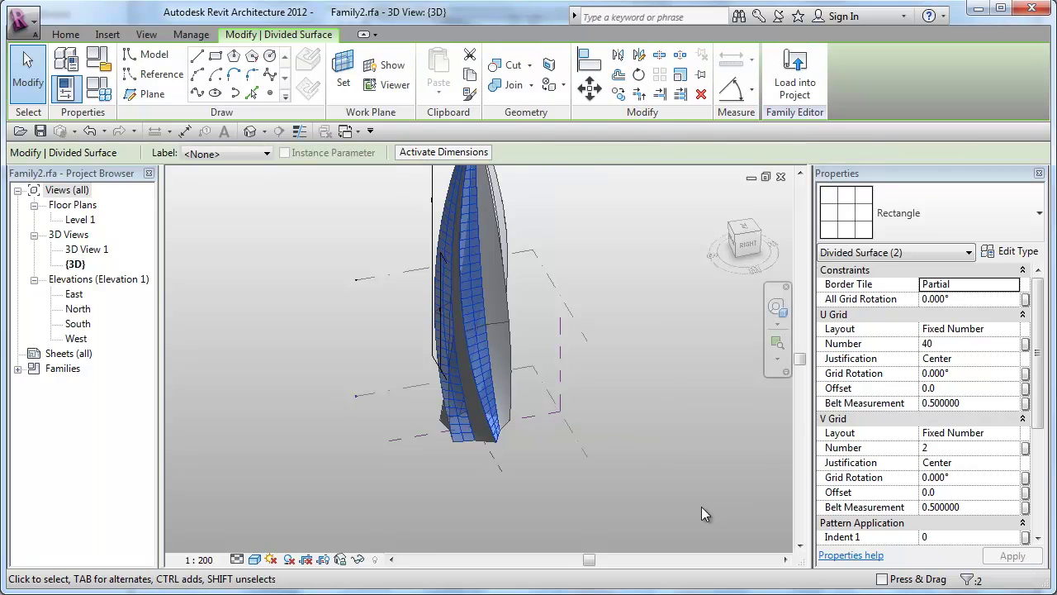
click(1028, 232)
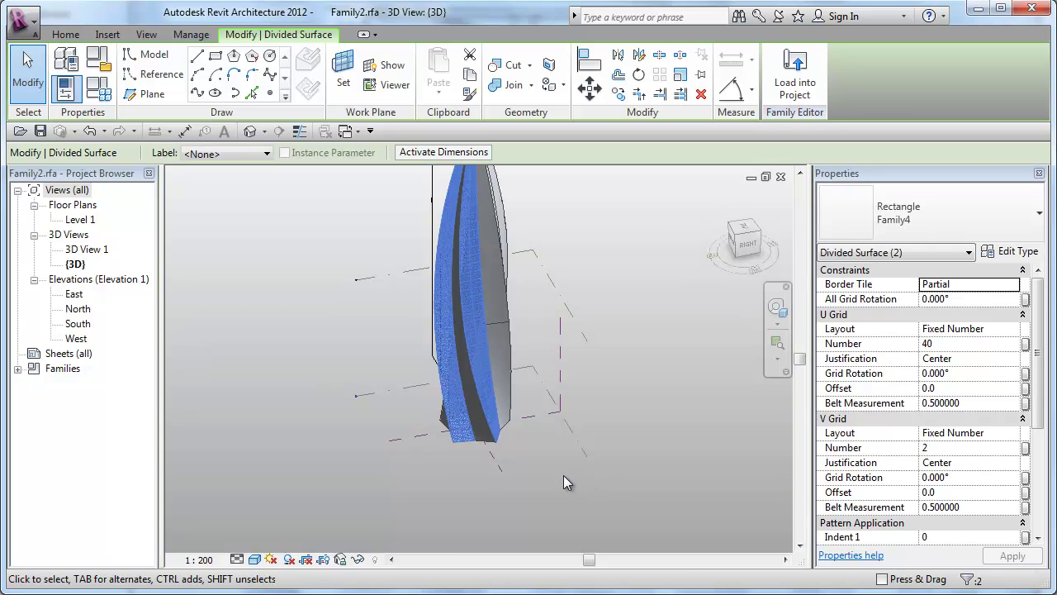
click(562, 476)
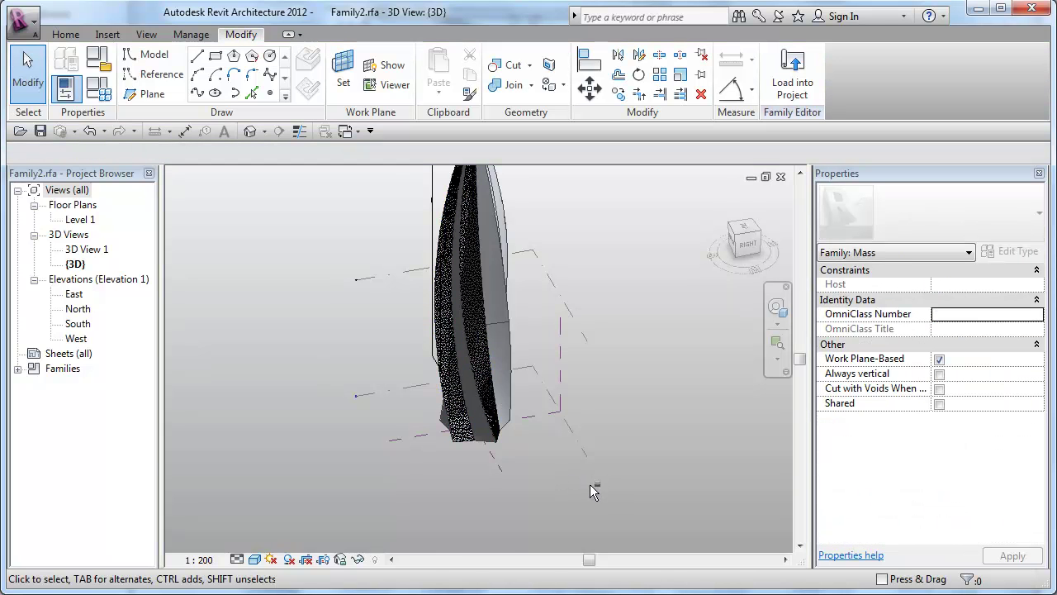
shift+middle_drag(590, 484, 475, 310)
scroll(495, 341, up, 4)
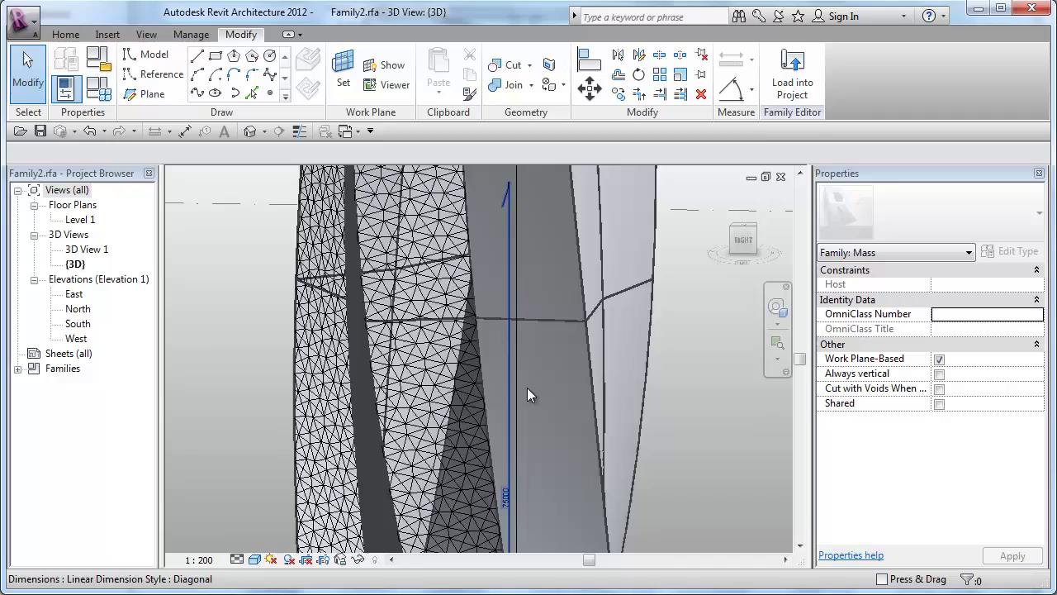
shift+middle_drag(527, 387, 606, 412)
scroll(607, 421, down, 6)
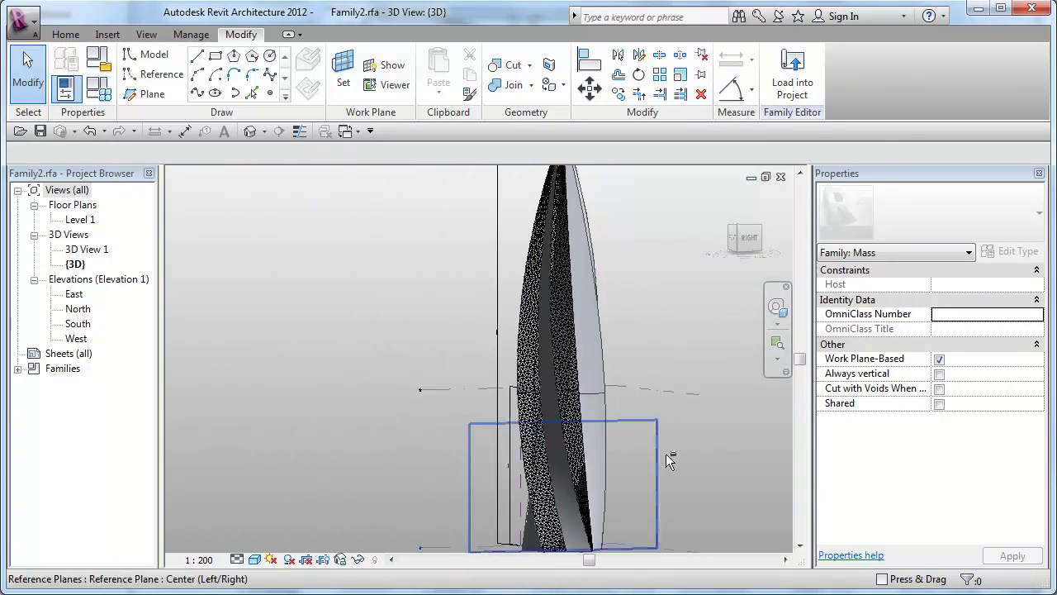
shift+middle_drag(669, 460, 608, 488)
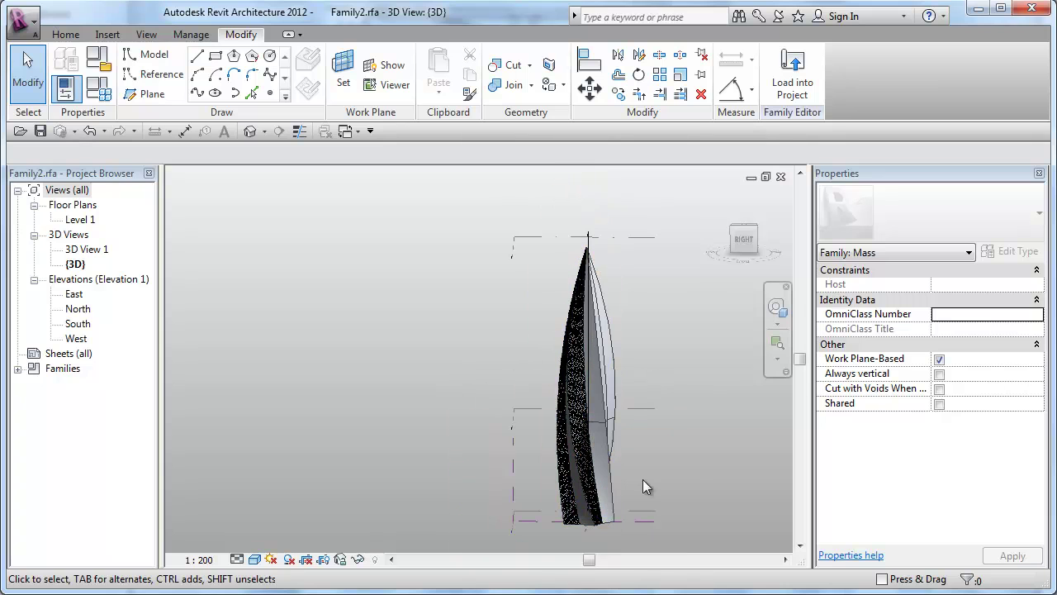